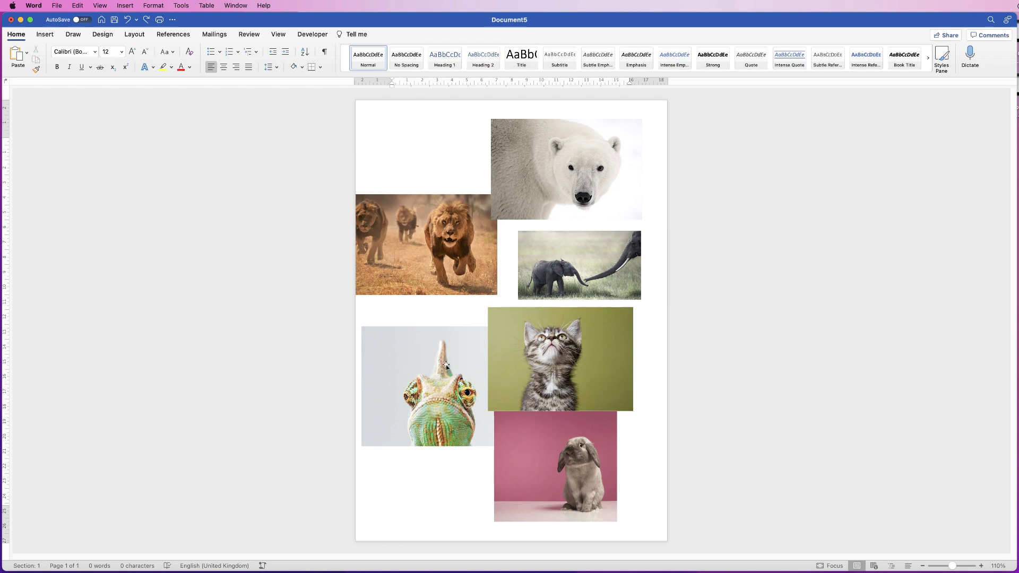
- Move the chameleon photo down-left to Left 0.21 cm, Top 15.88 cm
mouse_move(447, 366)
mouse_down()
mouse_move(459, 334)
mouse_move(438, 380)
mouse_move(438, 357)
mouse_up()
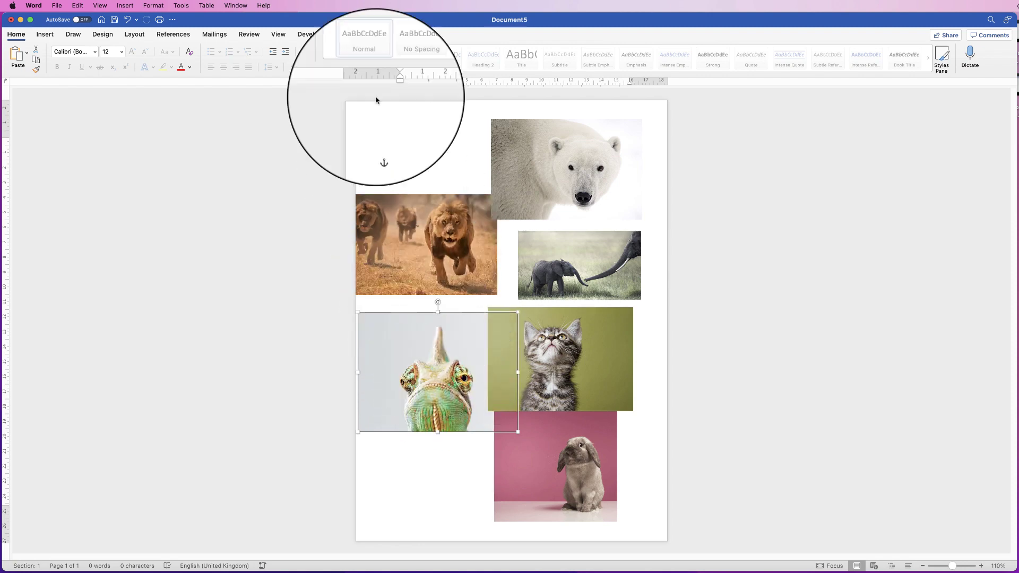
- Apply a 1:1 aspect-ratio crop to the selected chameleon photo
click(362, 34)
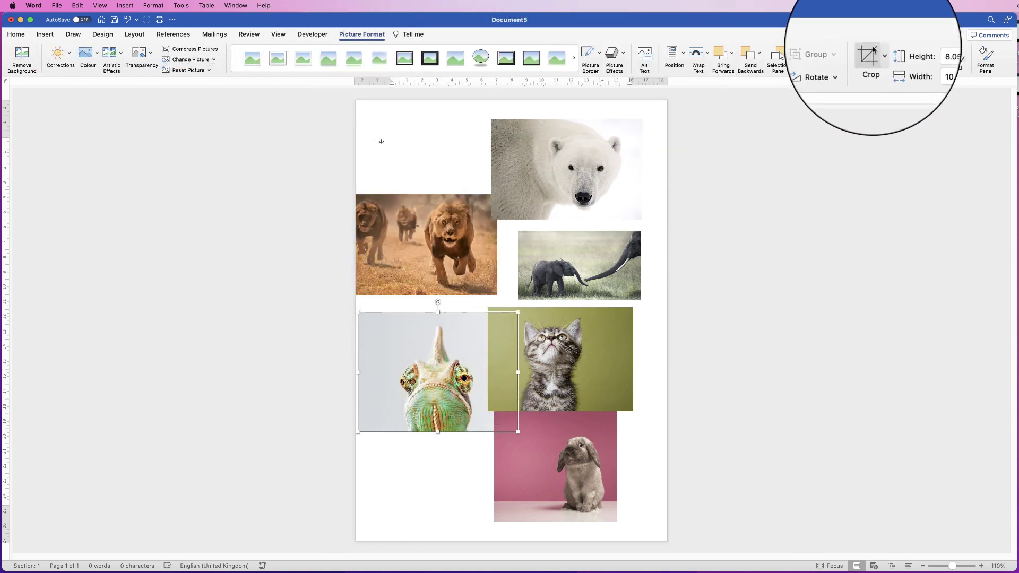
click(881, 55)
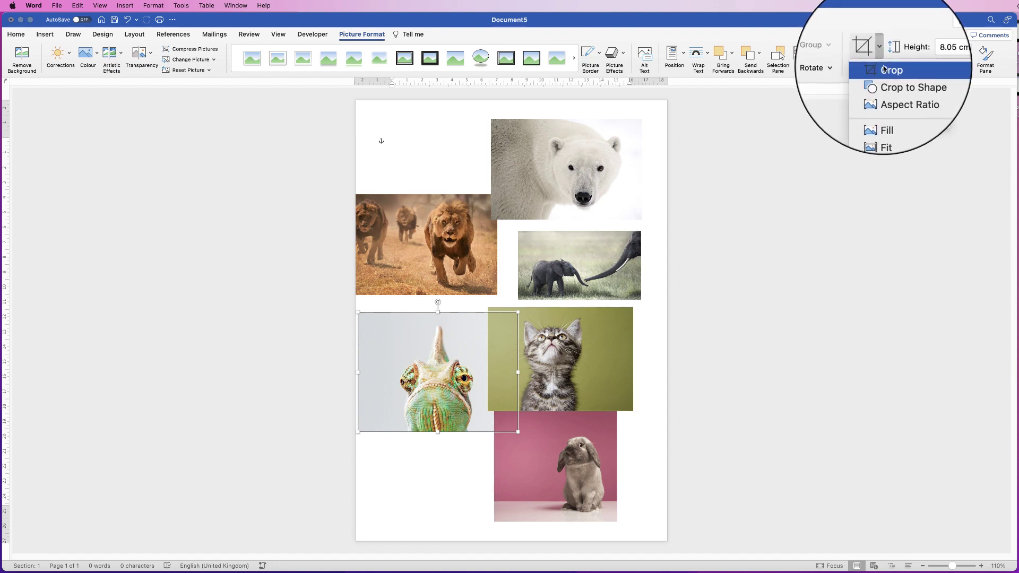
mouse_move(875, 94)
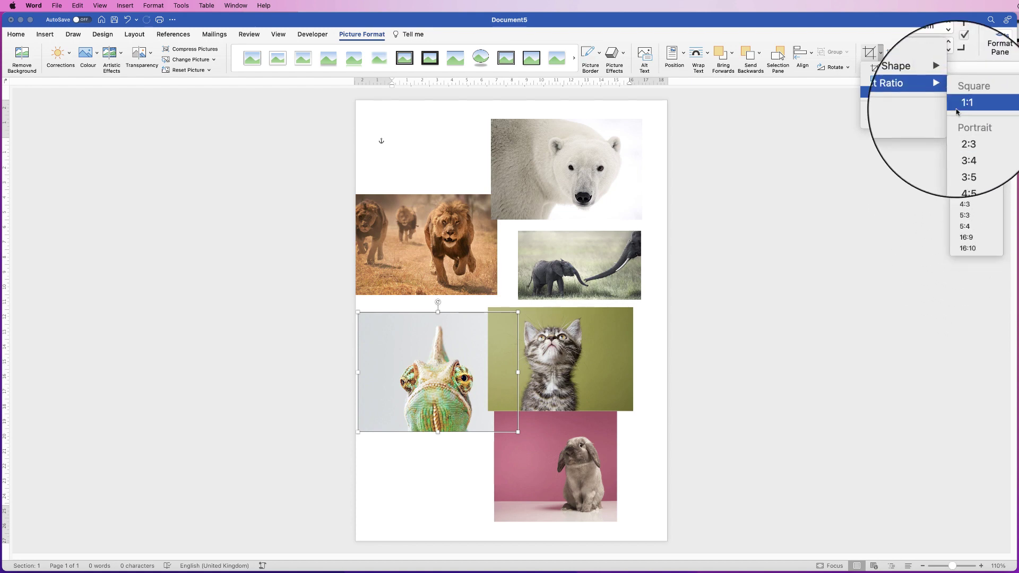
click(963, 105)
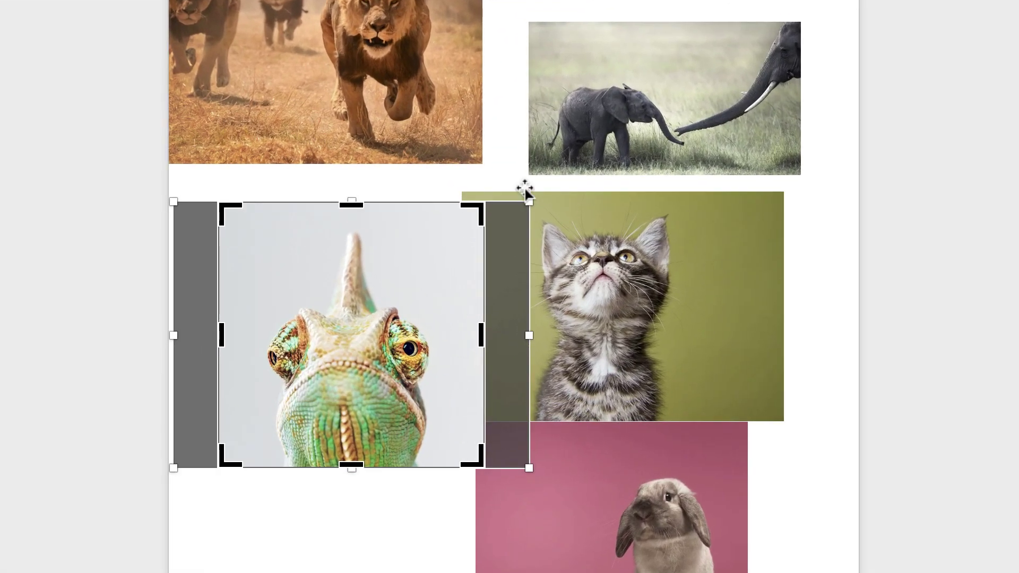
- Resize the chameleon's square crop frame to exactly 8.04 × 8.04 cm
drag(497, 313, 496, 317)
mouse_move(476, 213)
mouse_down()
mouse_move(430, 250)
mouse_move(482, 250)
mouse_move(496, 201)
mouse_move(409, 216)
mouse_move(376, 245)
mouse_move(364, 311)
mouse_move(424, 336)
mouse_move(469, 273)
mouse_move(462, 216)
mouse_move(428, 202)
mouse_move(482, 204)
mouse_up()
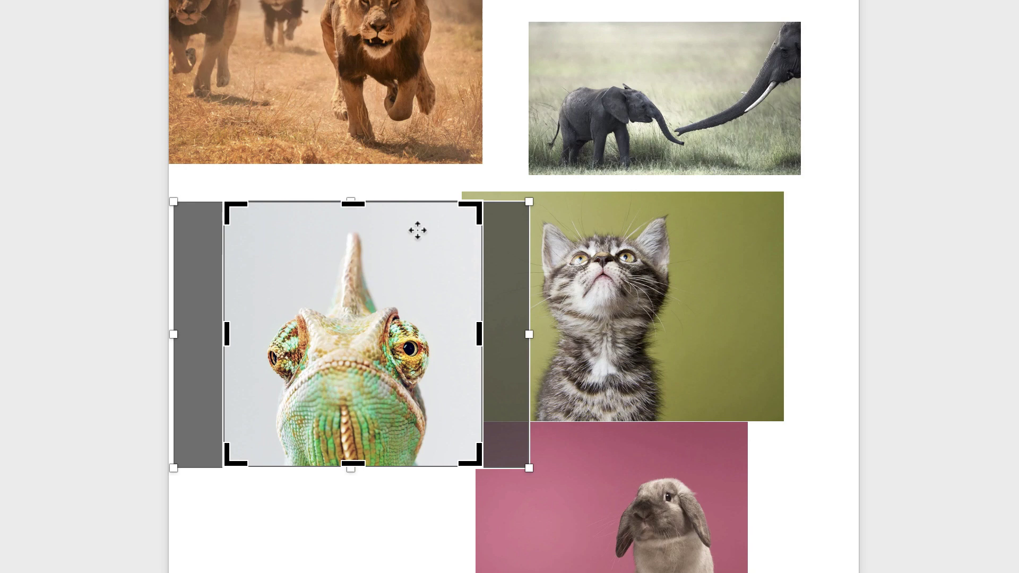
key(Escape)
click(431, 227)
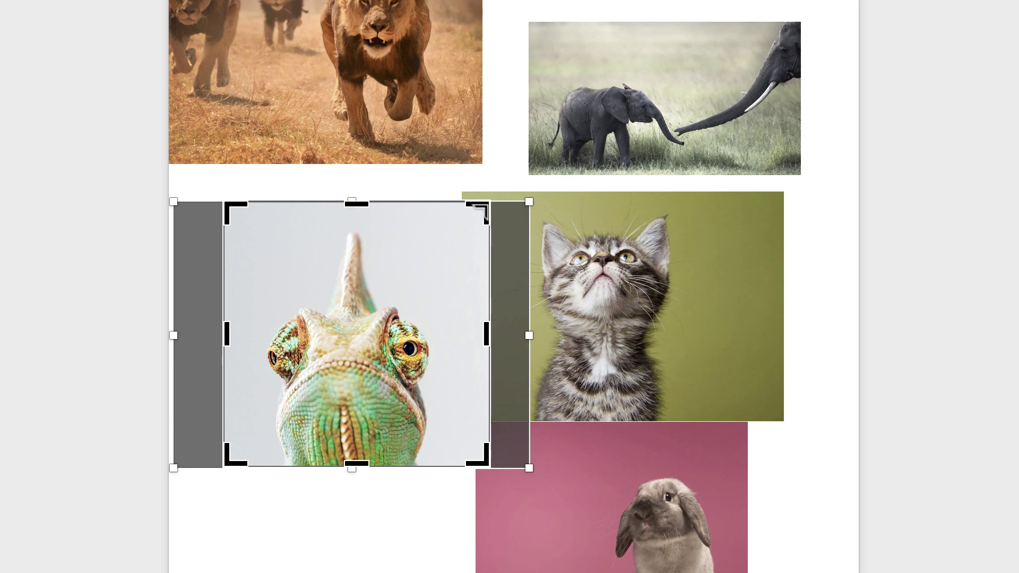
mouse_move(481, 211)
mouse_down()
mouse_move(400, 272)
mouse_move(373, 246)
mouse_move(503, 314)
mouse_move(250, 257)
mouse_move(451, 326)
mouse_move(359, 328)
mouse_move(485, 206)
mouse_up()
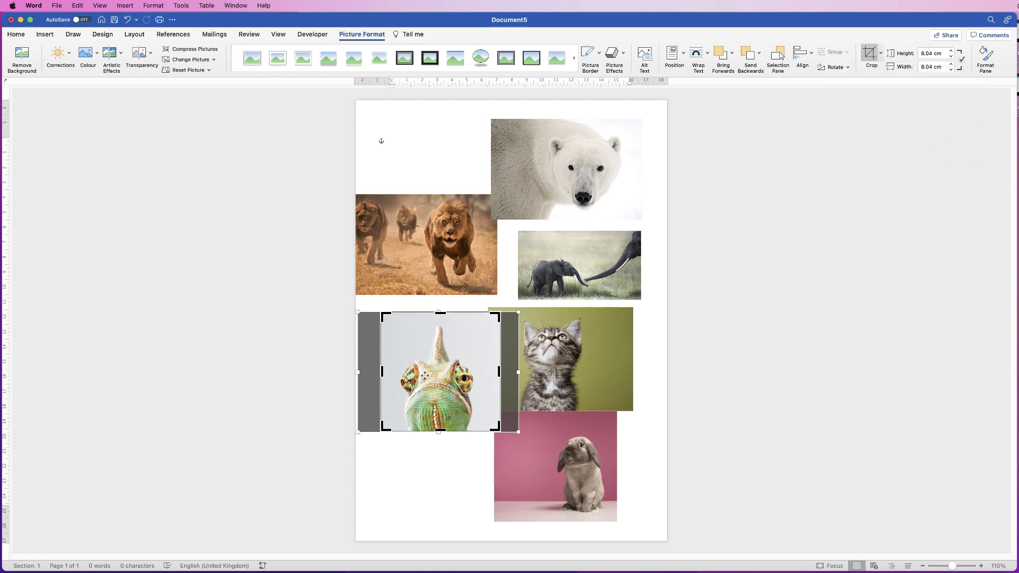
- Frame the chameleon's head inside the 8.04 cm square and apply the crop
drag(433, 380, 439, 379)
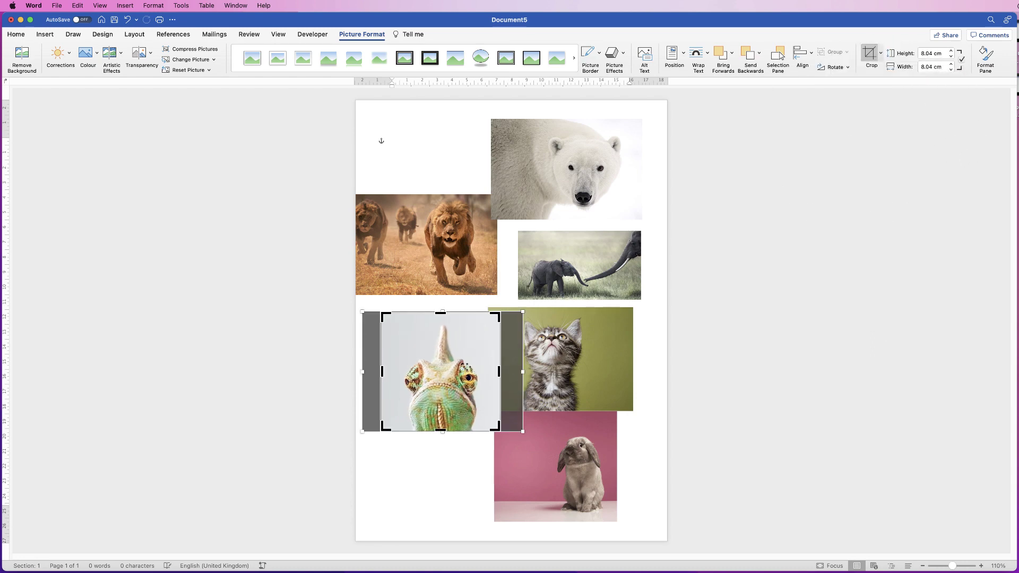
click(869, 56)
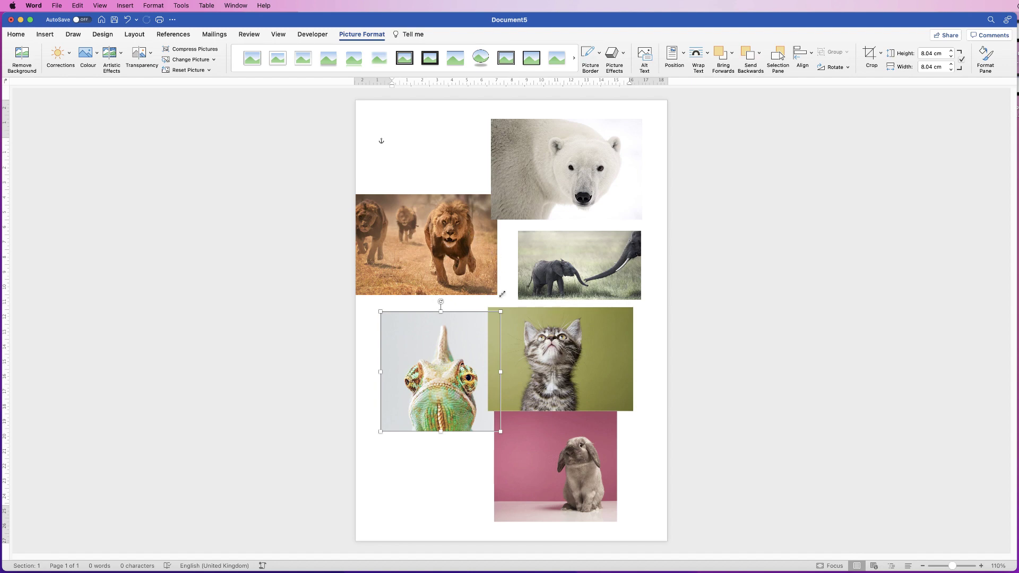
click(583, 478)
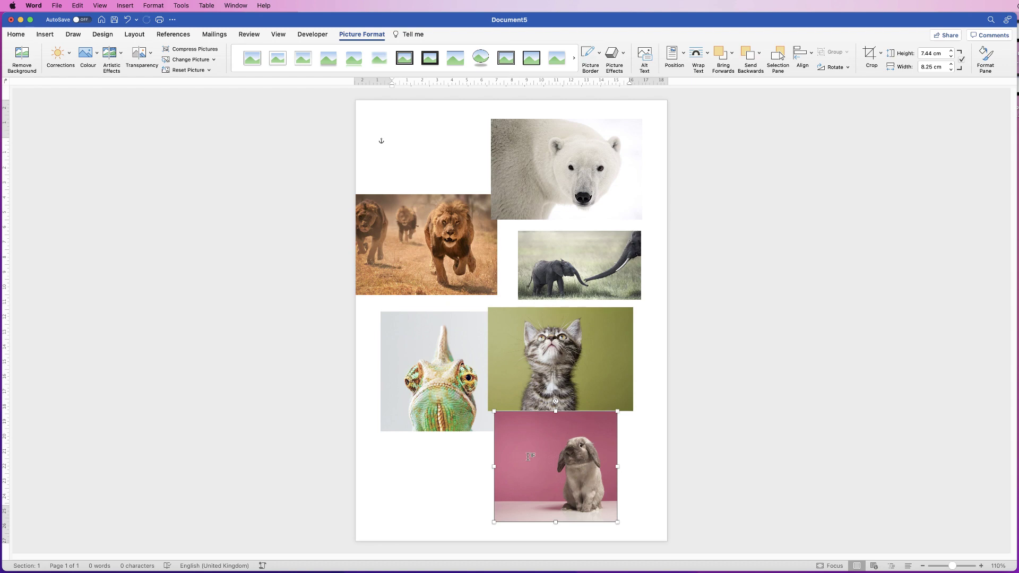
click(444, 388)
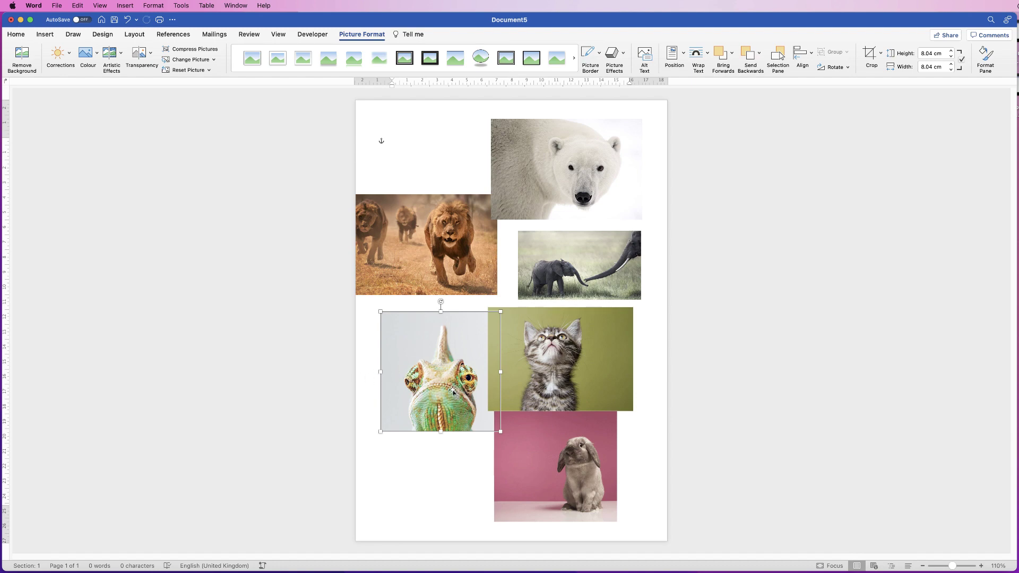
click(881, 53)
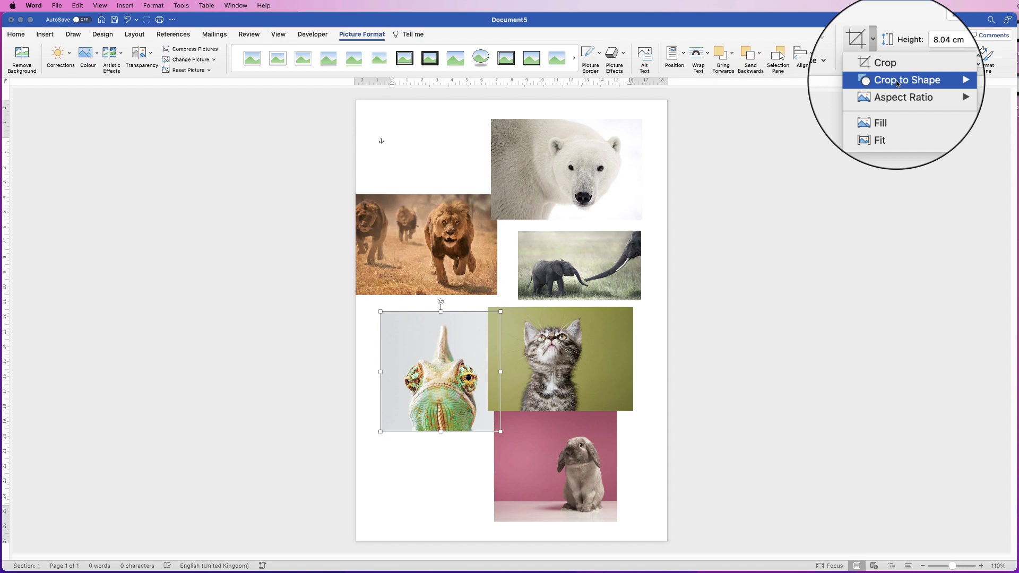
mouse_move(901, 93)
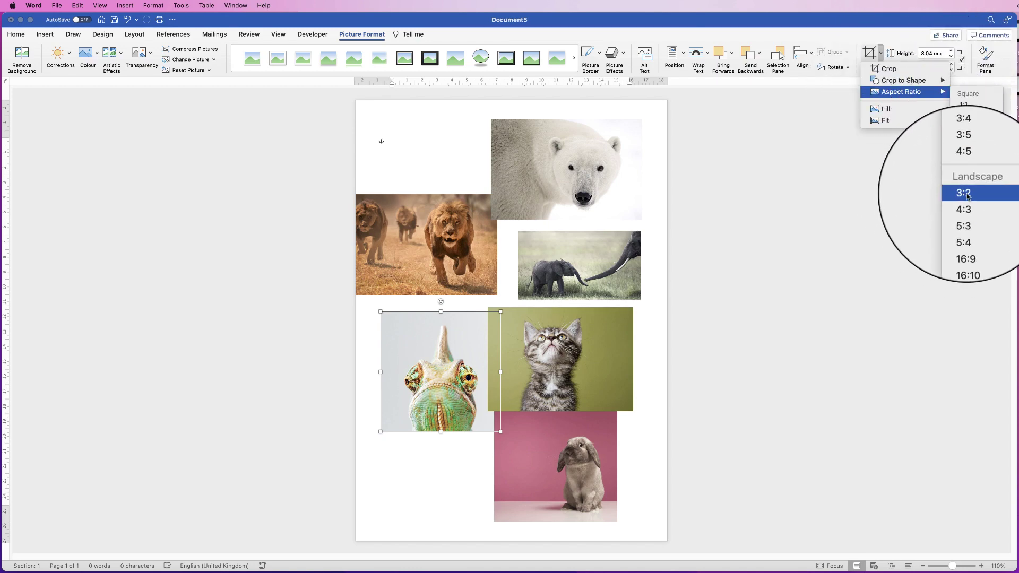
key(Escape)
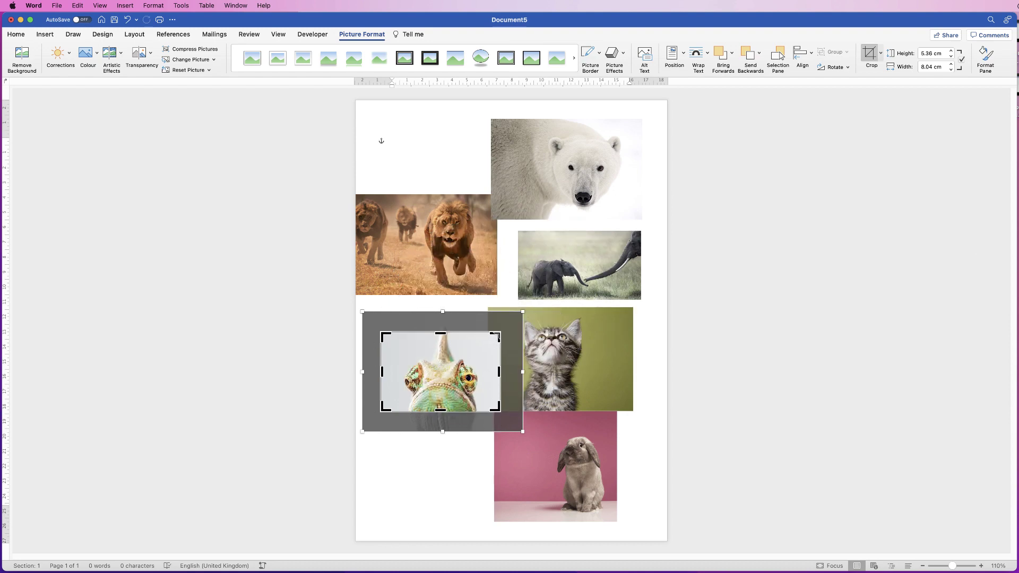
drag(497, 335, 521, 318)
drag(381, 413, 364, 427)
drag(443, 378, 444, 385)
key(super+z)
key(super+z)
key(super+z)
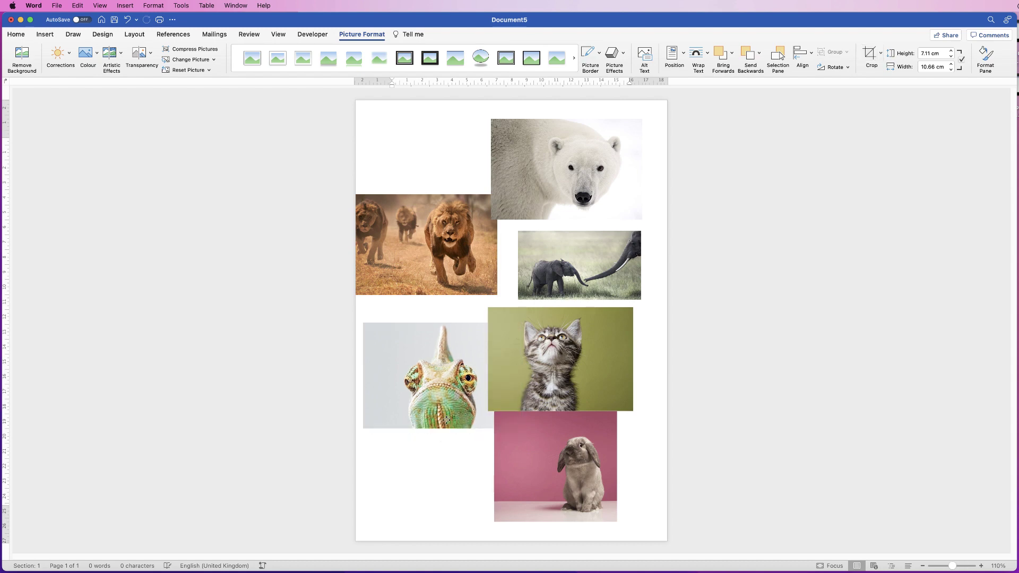
key(super+y)
key(super+y)
key(super+y)
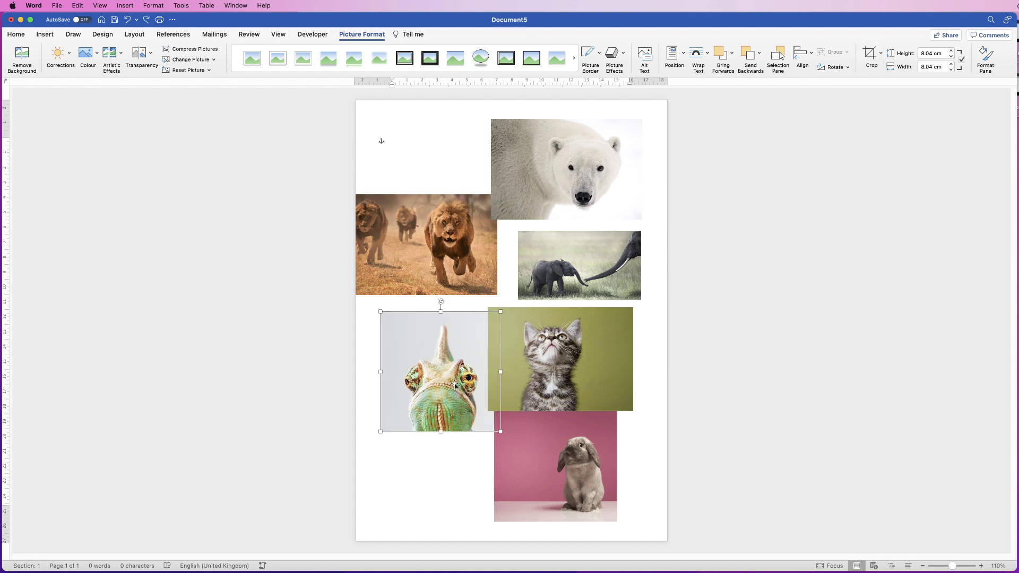
- Shift the chameleon down-left, then crop the kitten to a 6.97 cm square centred on its face
drag(441, 384, 422, 436)
click(560, 357)
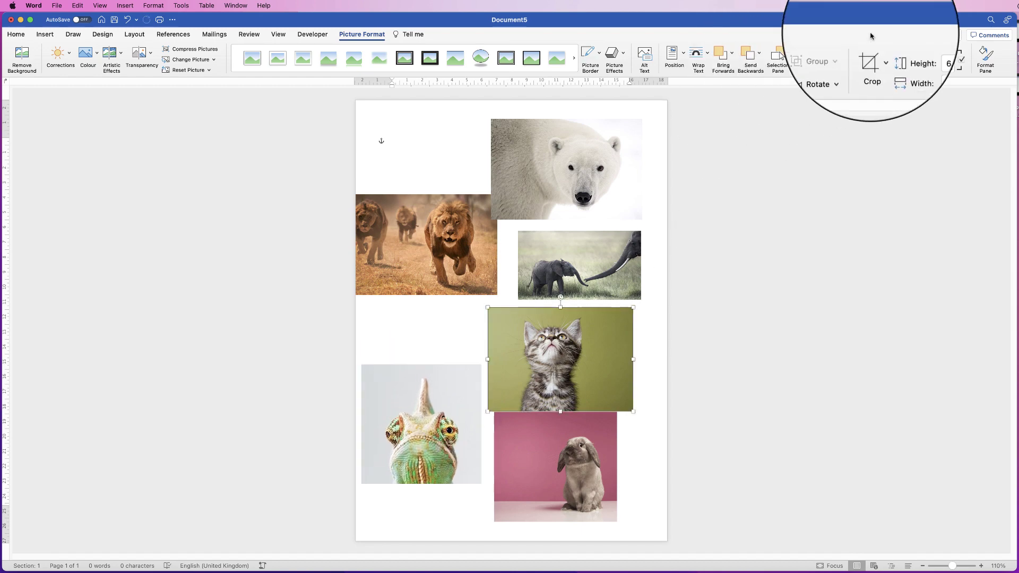
click(881, 52)
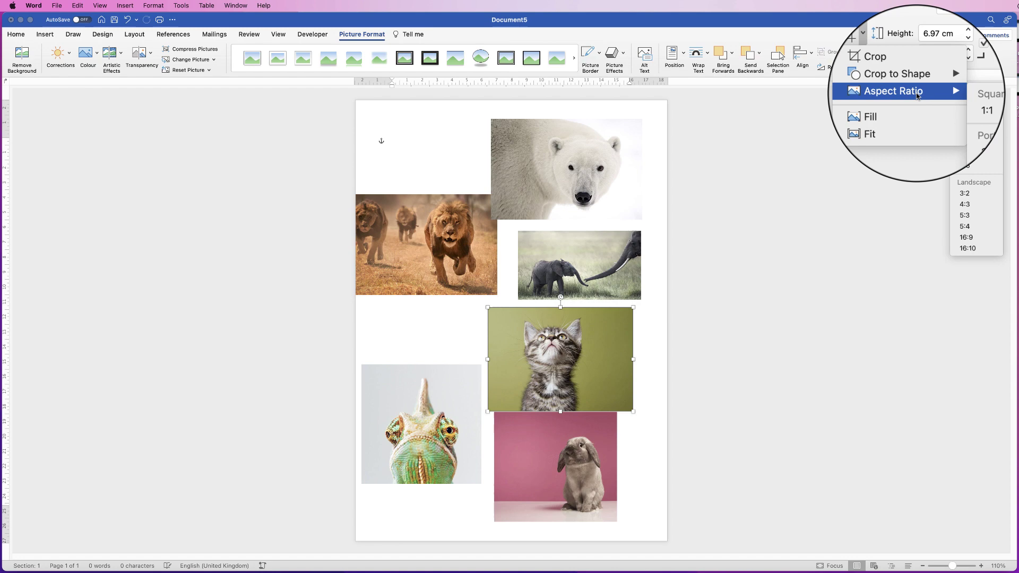
click(982, 93)
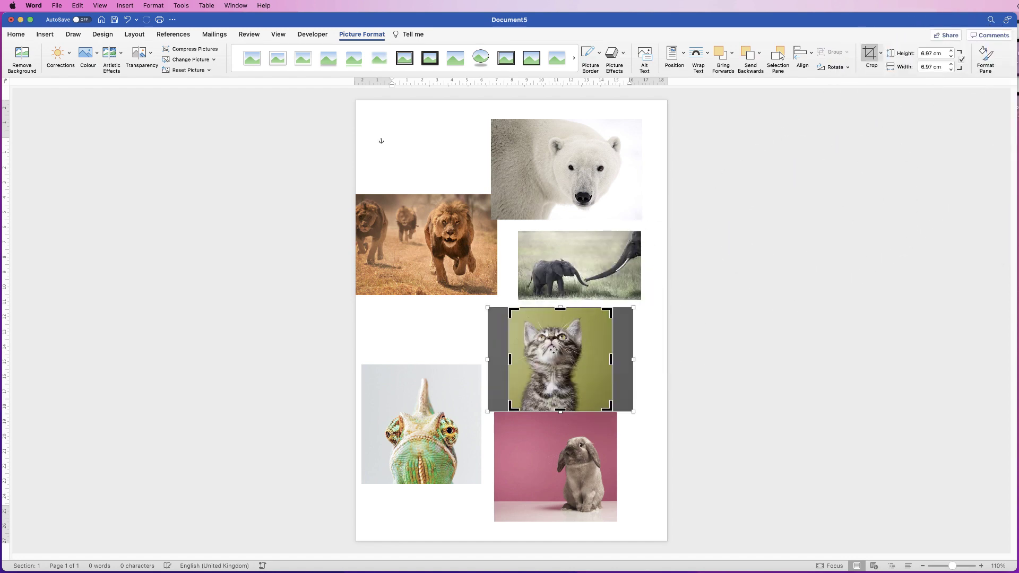
drag(555, 350, 562, 348)
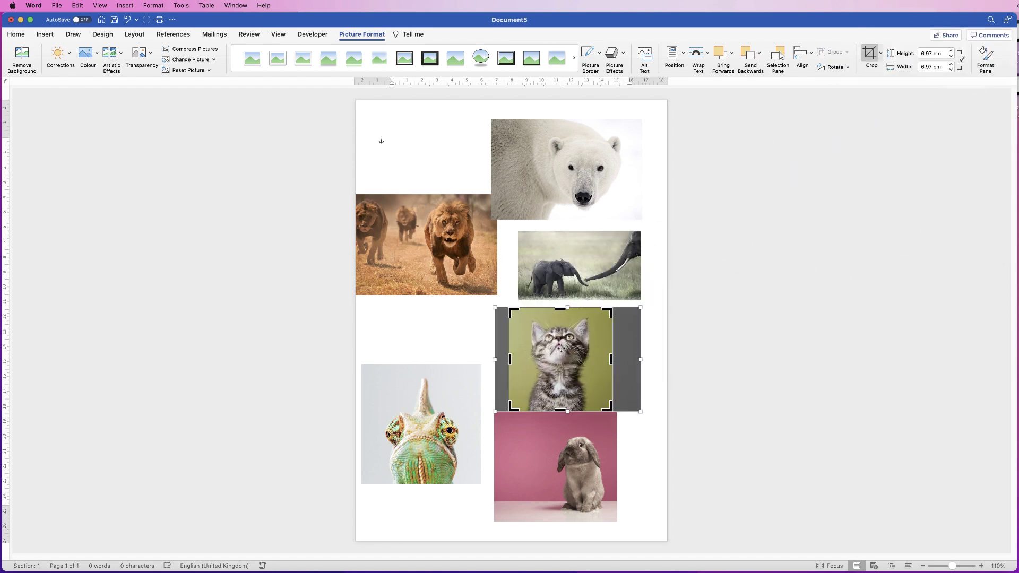
click(870, 53)
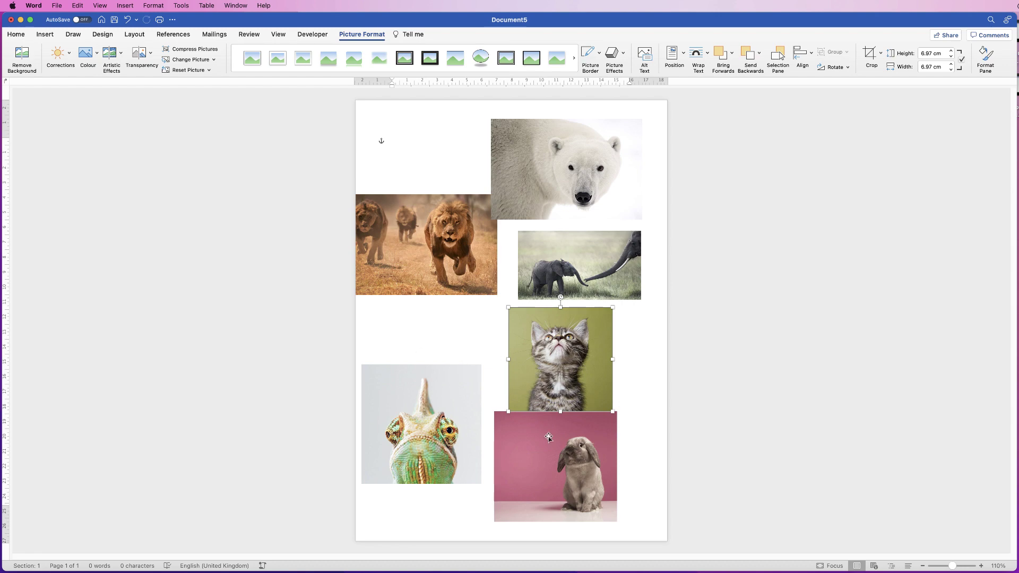
- Commit the pending crop and crop the lion photo to a 1:1 square
click(553, 460)
click(881, 52)
click(902, 104)
click(424, 245)
click(881, 53)
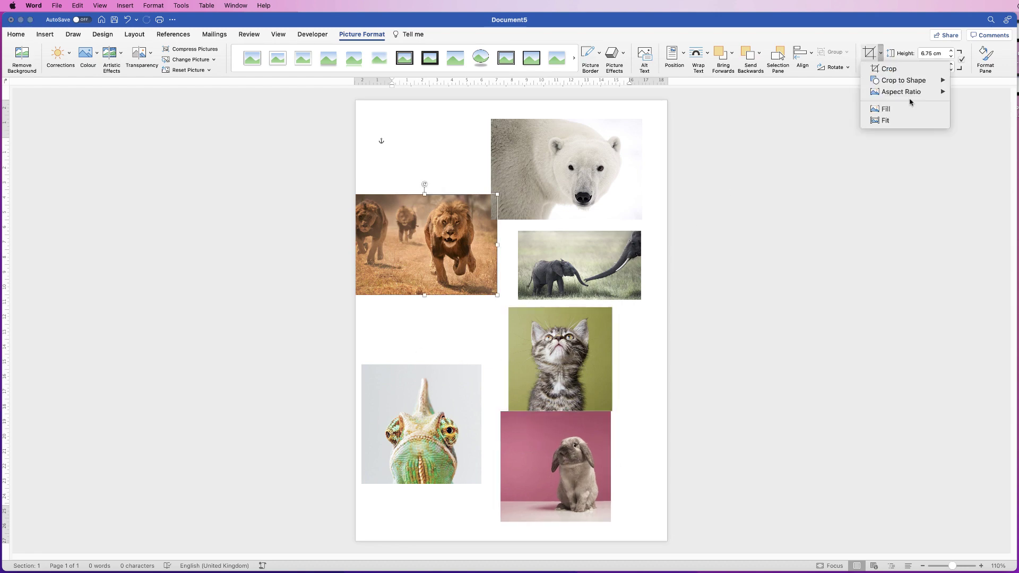
click(903, 104)
click(579, 265)
- Crop the elephant and polar bear photos to 1:1 squares, the bear measuring 6.77 cm
click(881, 52)
click(902, 104)
click(566, 169)
click(881, 53)
click(902, 103)
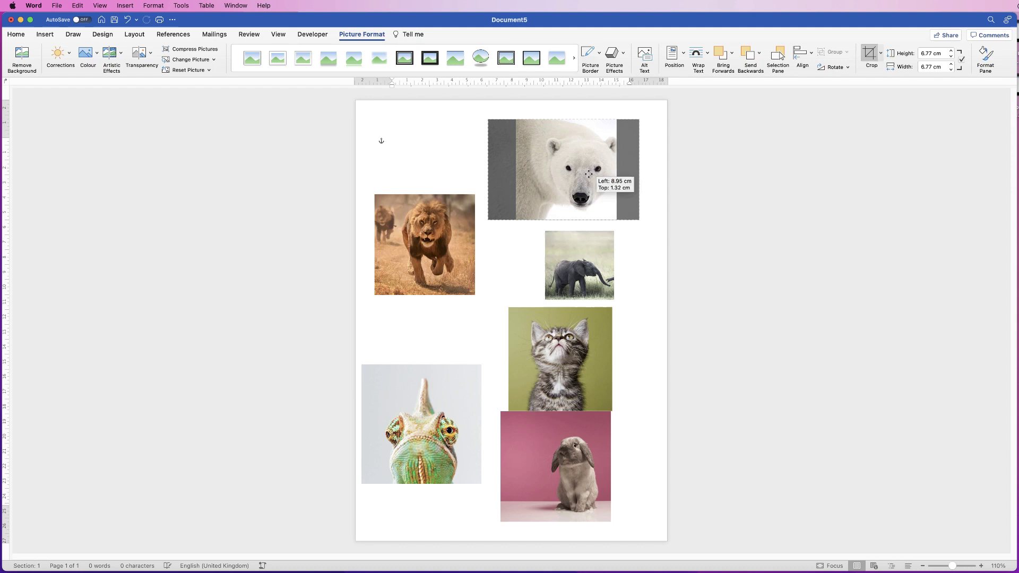
click(869, 53)
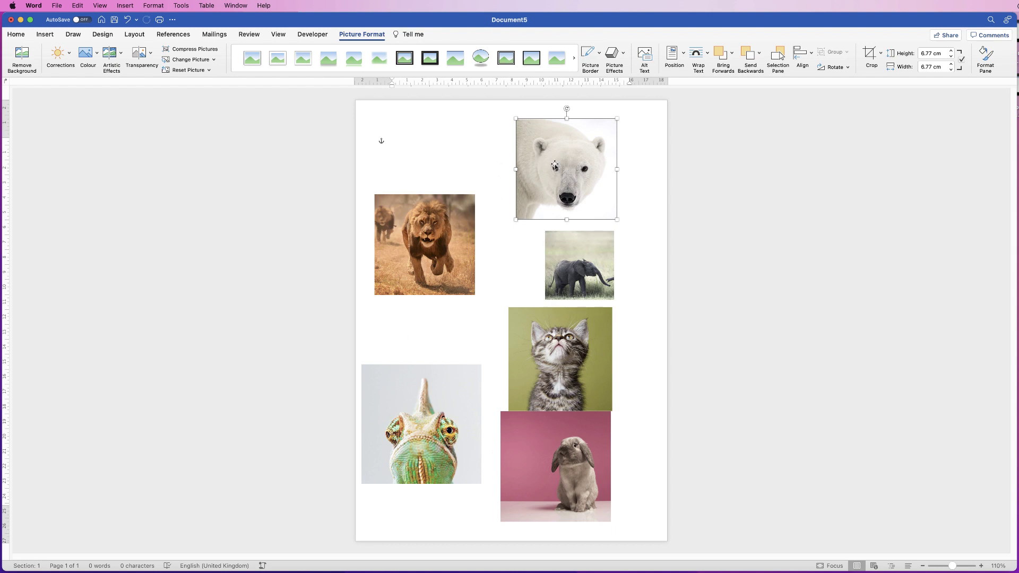
- Scale the polar bear photo down to 6.02 cm height and width
mouse_move(515, 221)
mouse_down()
mouse_move(567, 168)
mouse_move(505, 229)
mouse_move(571, 181)
mouse_move(523, 218)
mouse_move(529, 209)
mouse_up()
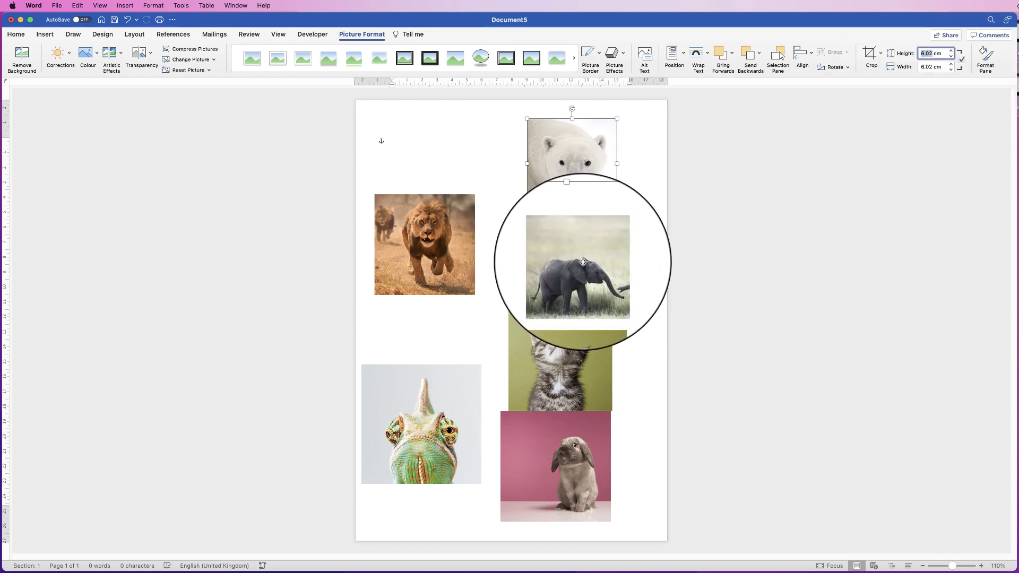
- Set the elephant photo's height to 6.02 cm and place it directly below the polar bear
click(583, 297)
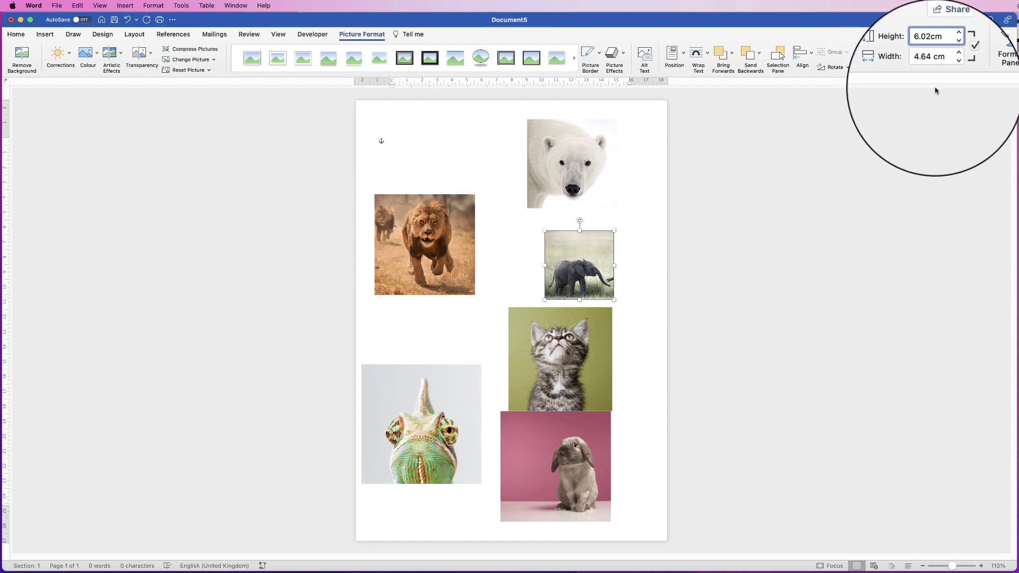
key(Return)
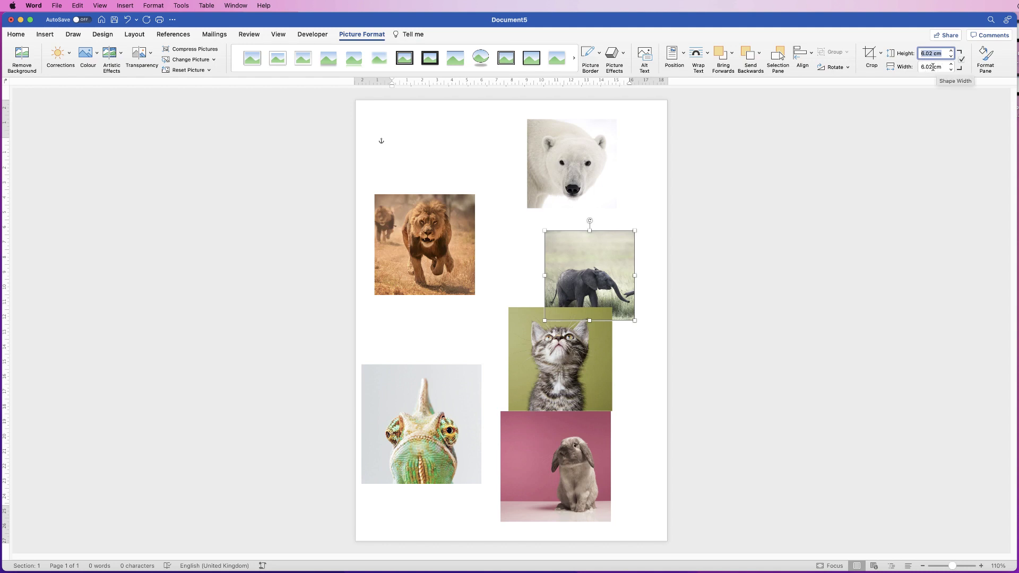
drag(579, 256, 559, 211)
- Change the kitten photo's height from 6.97 to 6.02 cm and move it beneath the elephant
click(574, 340)
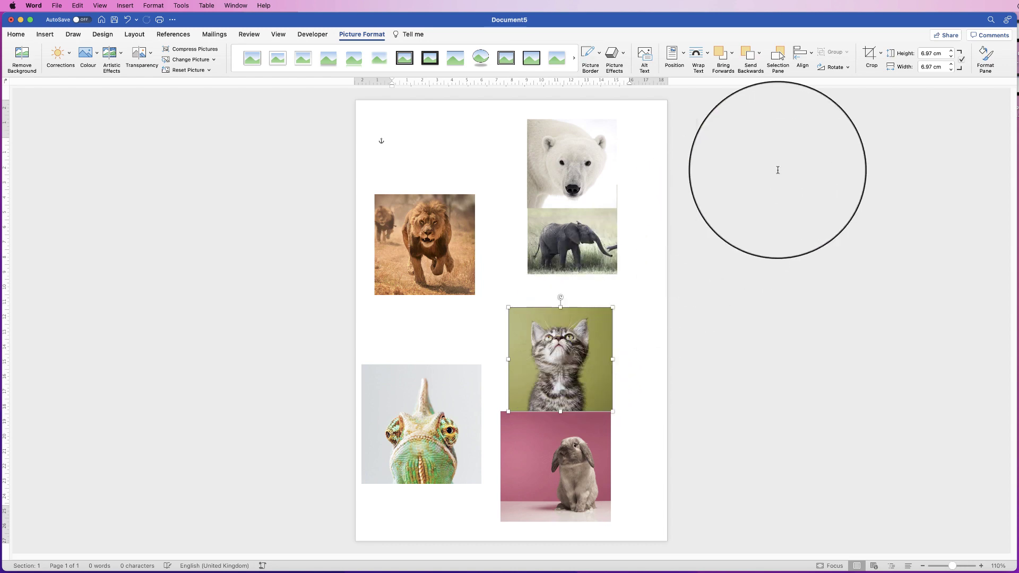
double_click(936, 53)
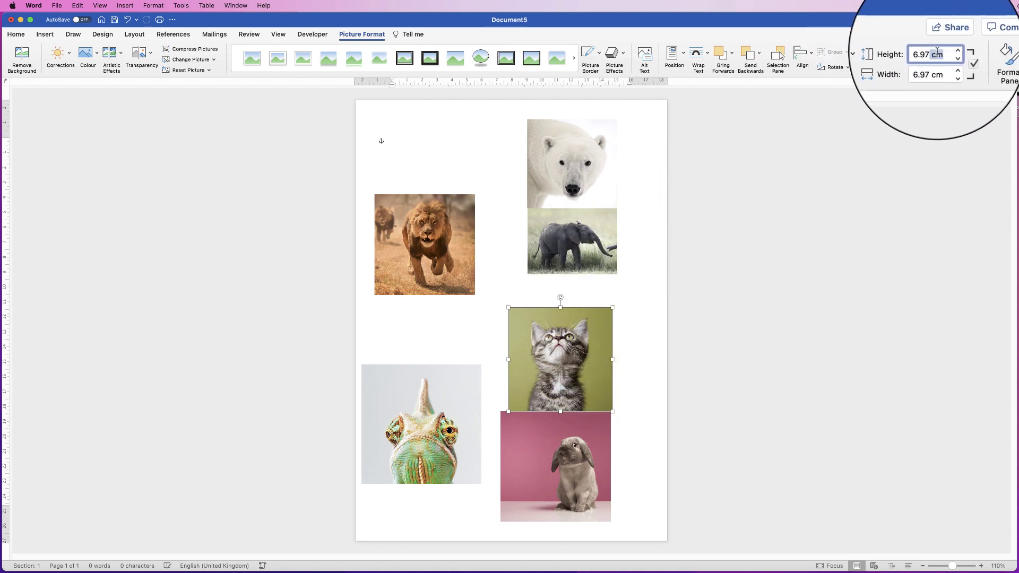
click(933, 53)
drag(933, 53, 916, 54)
text(6.02)
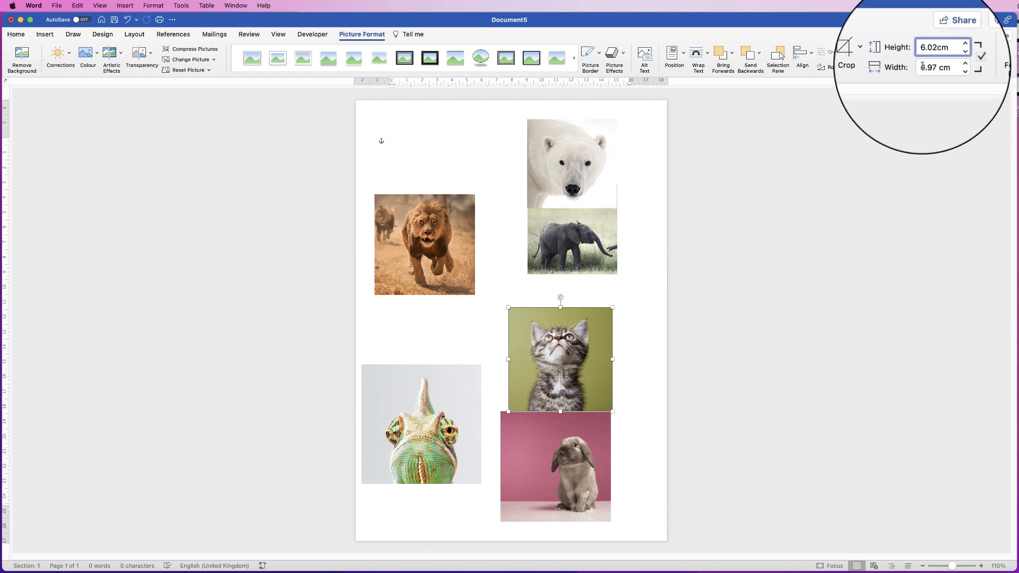
key(Return)
drag(561, 395, 584, 370)
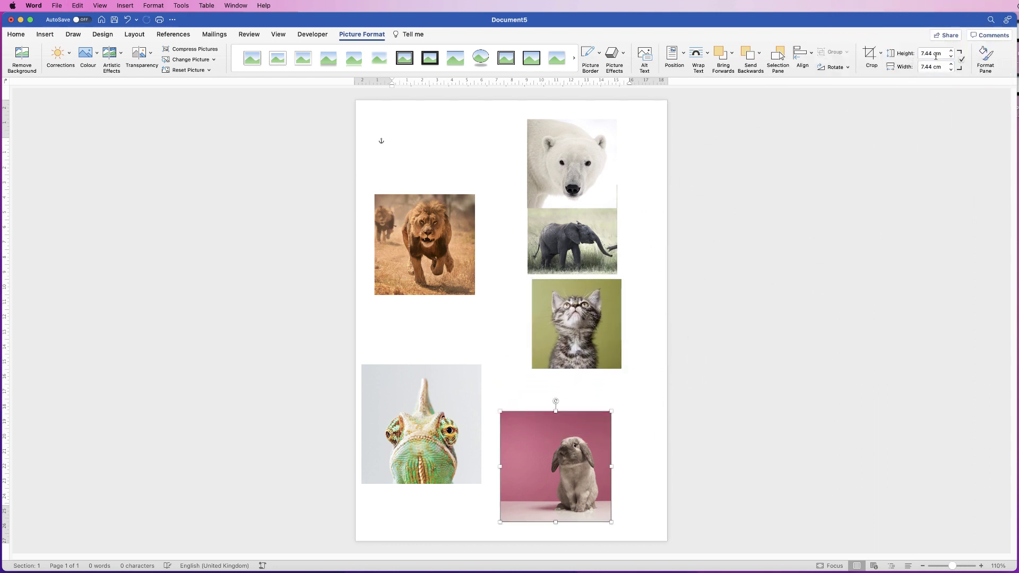
- Give the rabbit, chameleon and lion photos the same 6.02 cm square size
text(6.02)
key(Return)
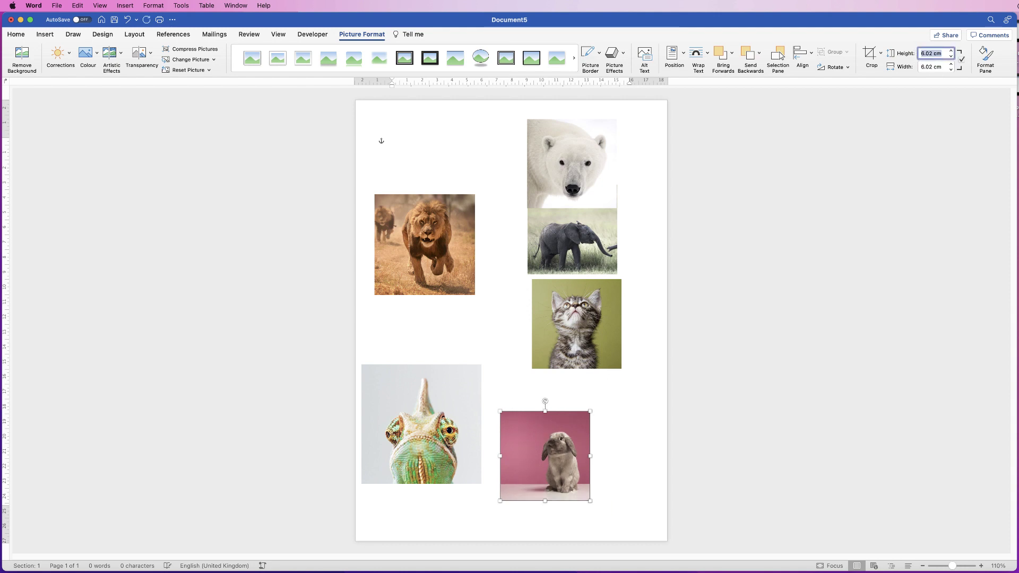
click(421, 425)
key(super+y)
click(425, 244)
key(super+y)
- Place lion, chameleon, rabbit in the left column and bear, elephant, kitten in the right
drag(419, 239, 441, 192)
drag(409, 411, 458, 297)
drag(553, 424, 455, 363)
drag(582, 316, 575, 412)
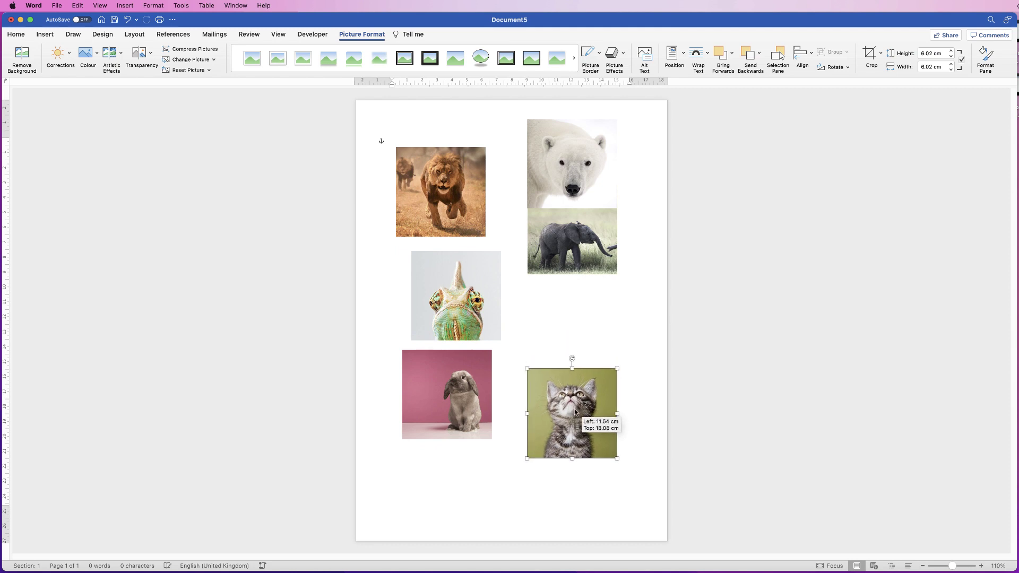
drag(573, 235, 568, 296)
drag(573, 159, 572, 182)
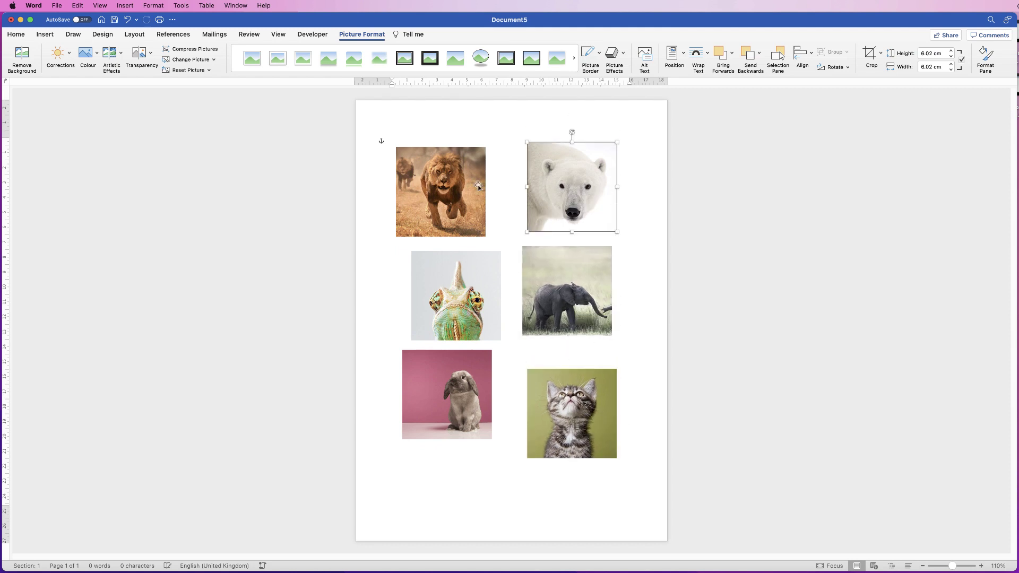
- Nudge the lion, elephant, chameleon, rabbit and kitten to tighten the two-column layout
mouse_move(462, 177)
mouse_down()
mouse_move(479, 173)
mouse_move(469, 174)
mouse_up()
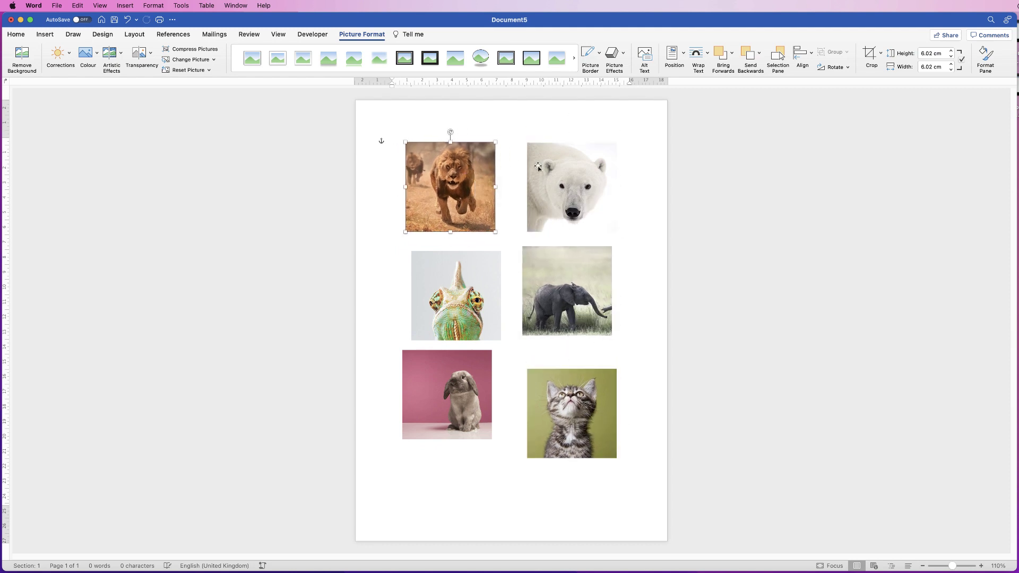
drag(552, 270, 559, 265)
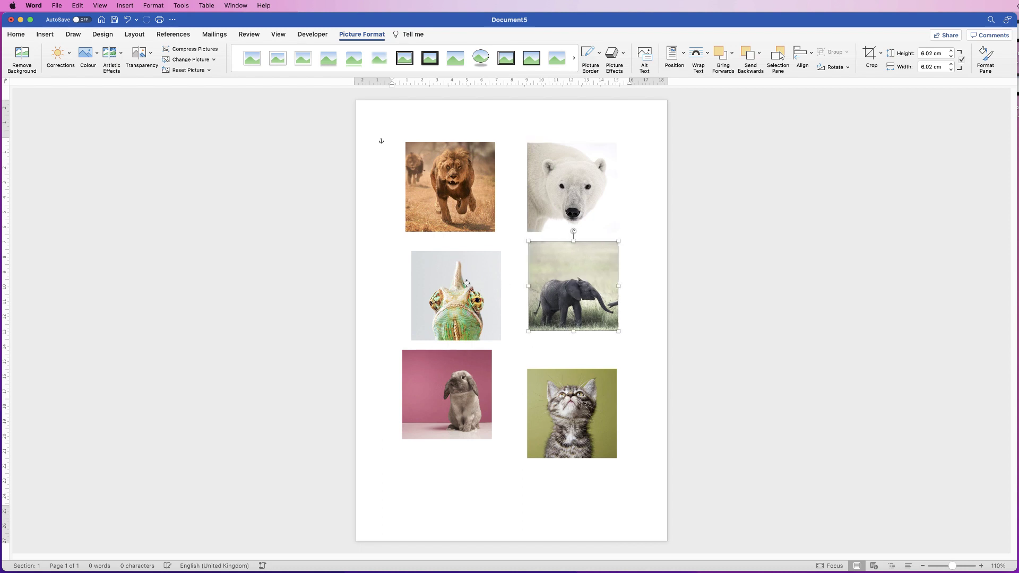
drag(467, 286, 460, 278)
drag(458, 378, 463, 373)
drag(583, 400, 584, 378)
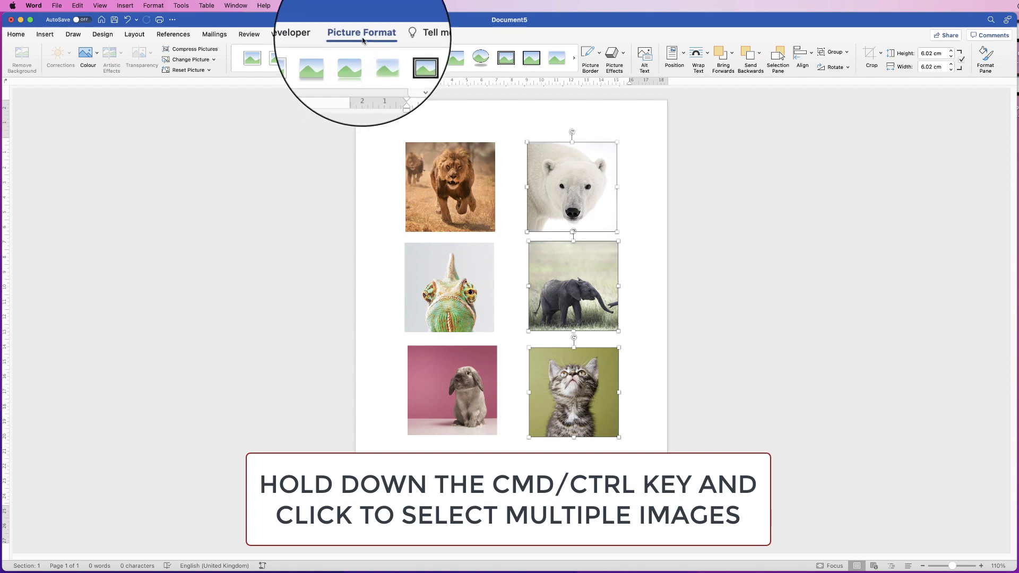
- Distribute the polar bear, elephant and cat photos vertically and align them to the right
click(812, 52)
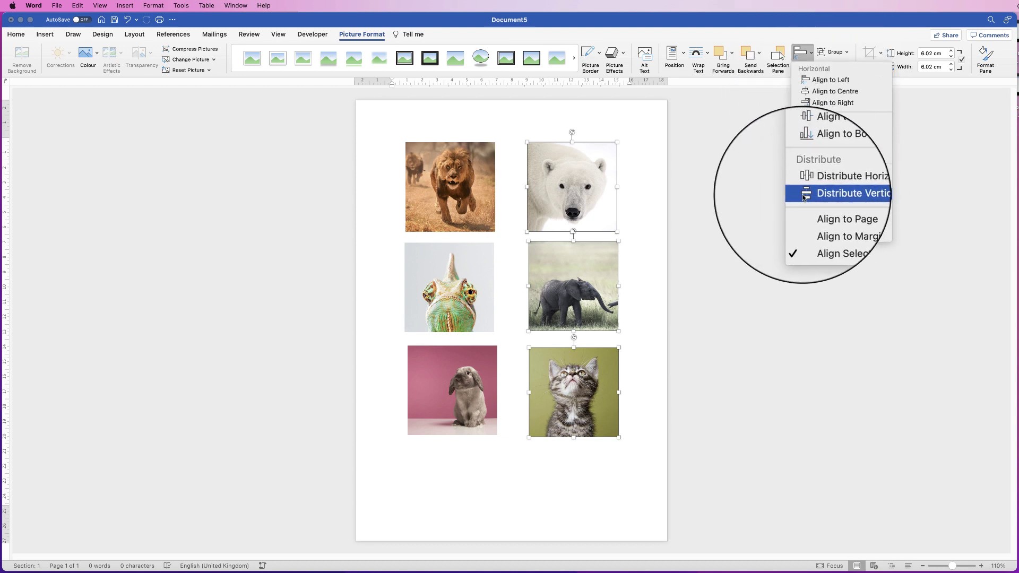
click(837, 194)
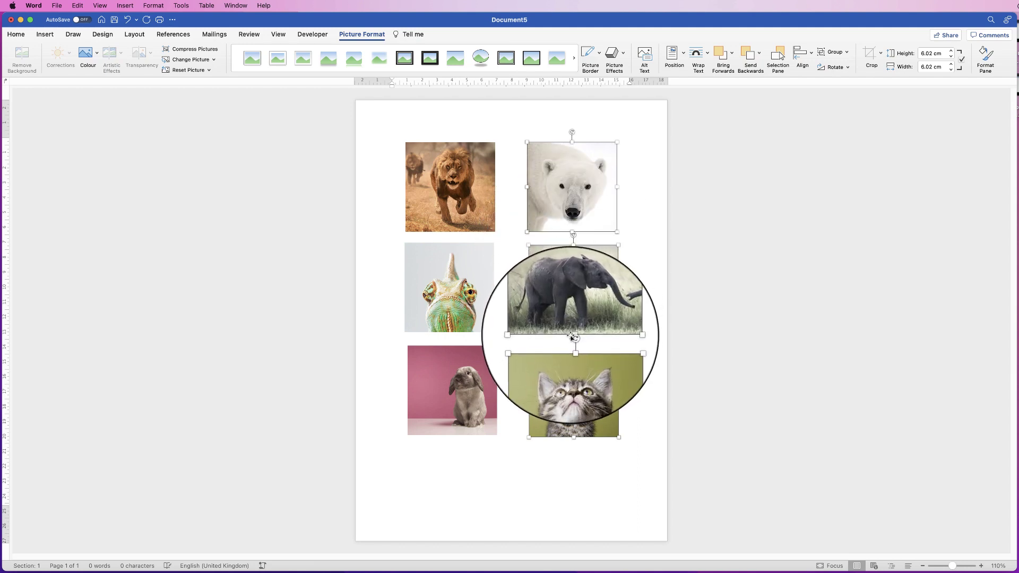
click(801, 56)
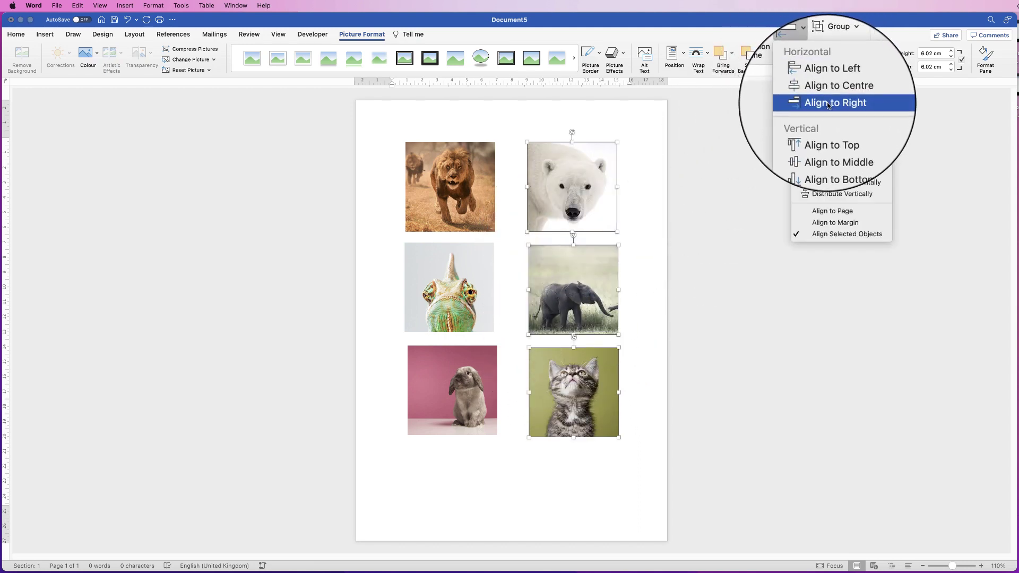
click(825, 102)
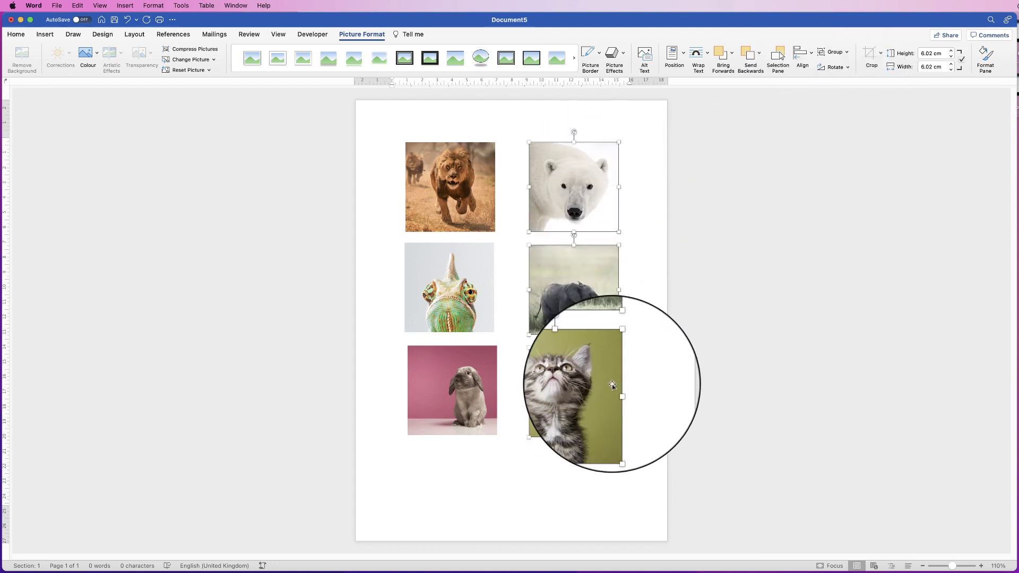
- Select the rabbit, chameleon and lion photos, distribute them vertically and align them left
click(453, 380)
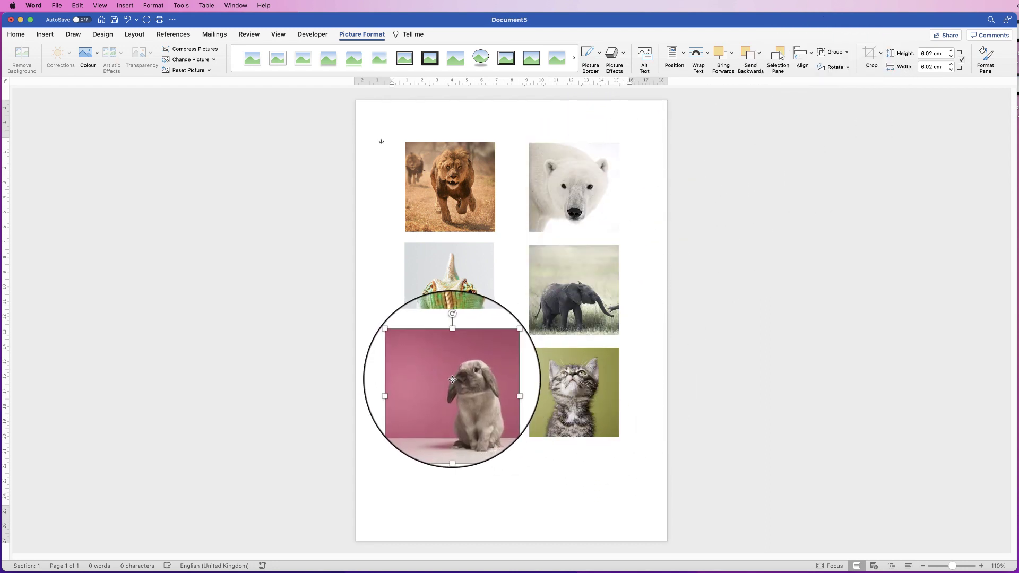
shift+click(449, 290)
shift+click(490, 174)
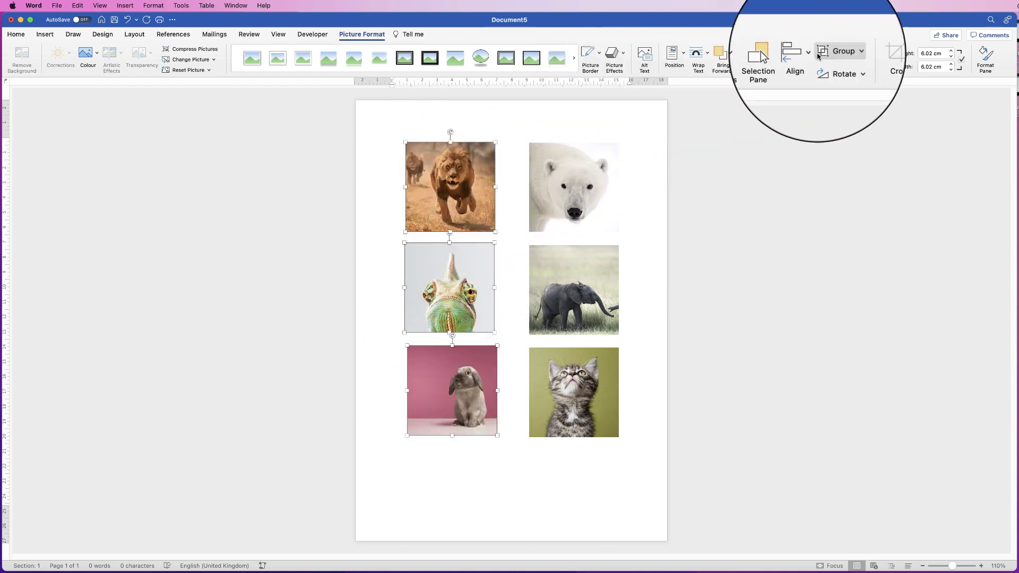
click(802, 53)
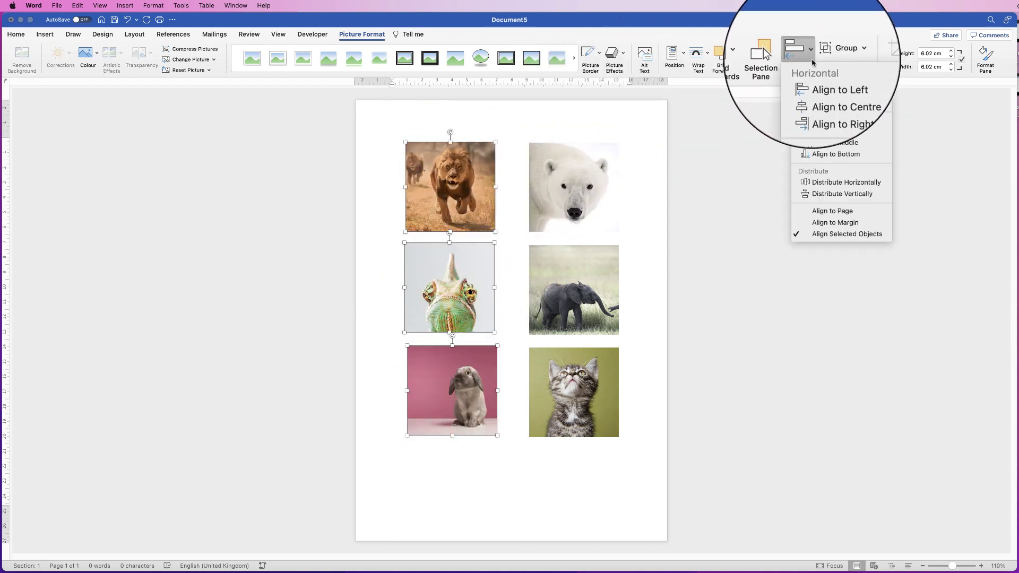
click(828, 193)
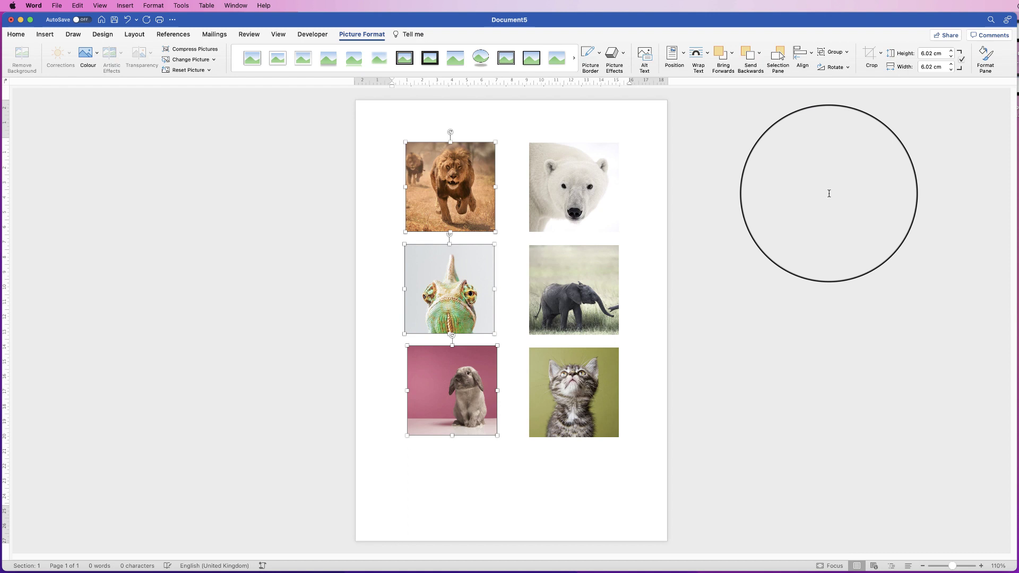
click(810, 53)
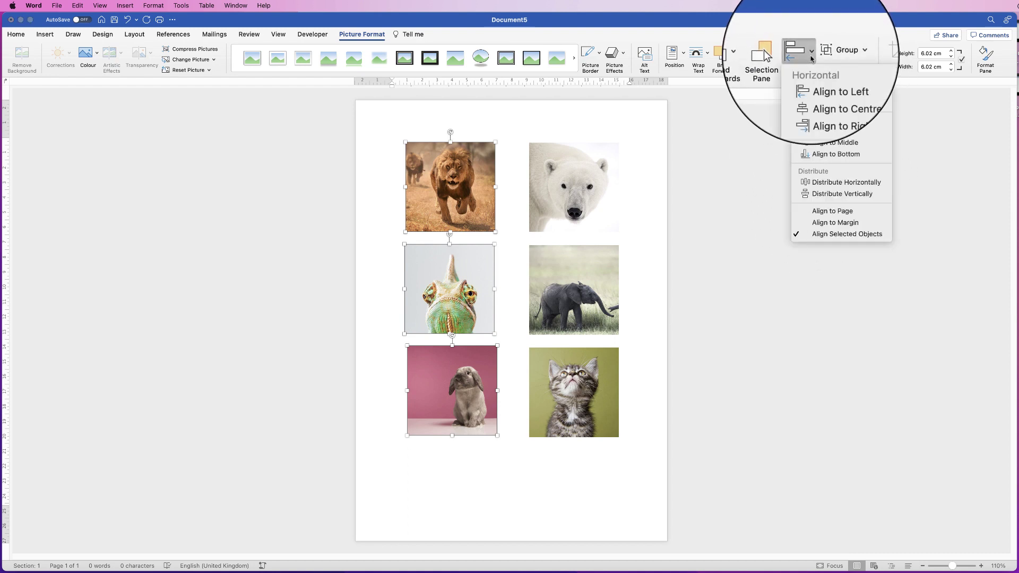
click(828, 80)
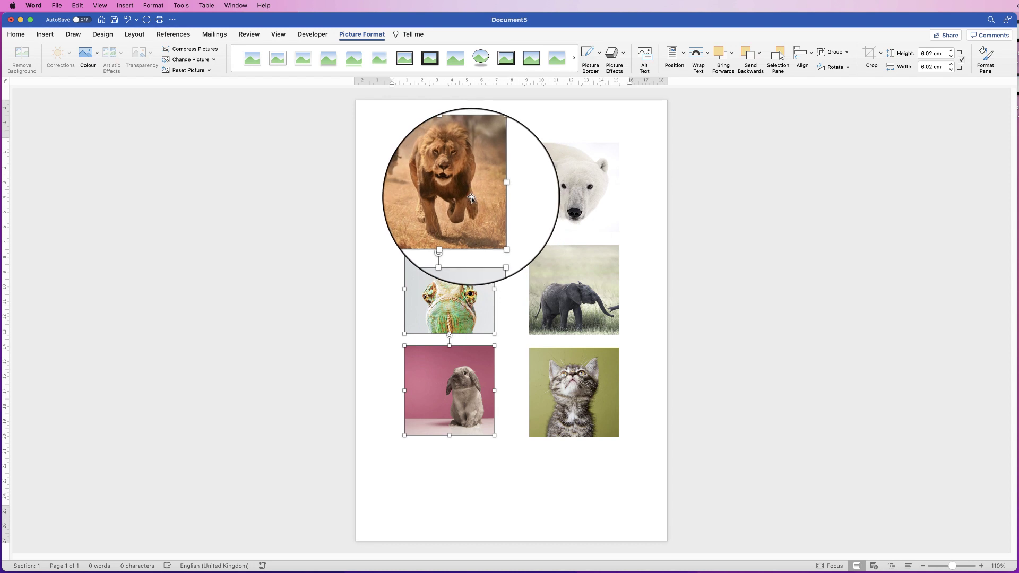
- Apply Align to Top to each row pair: lion–bear, chameleon–elephant, rabbit–cat
click(550, 184)
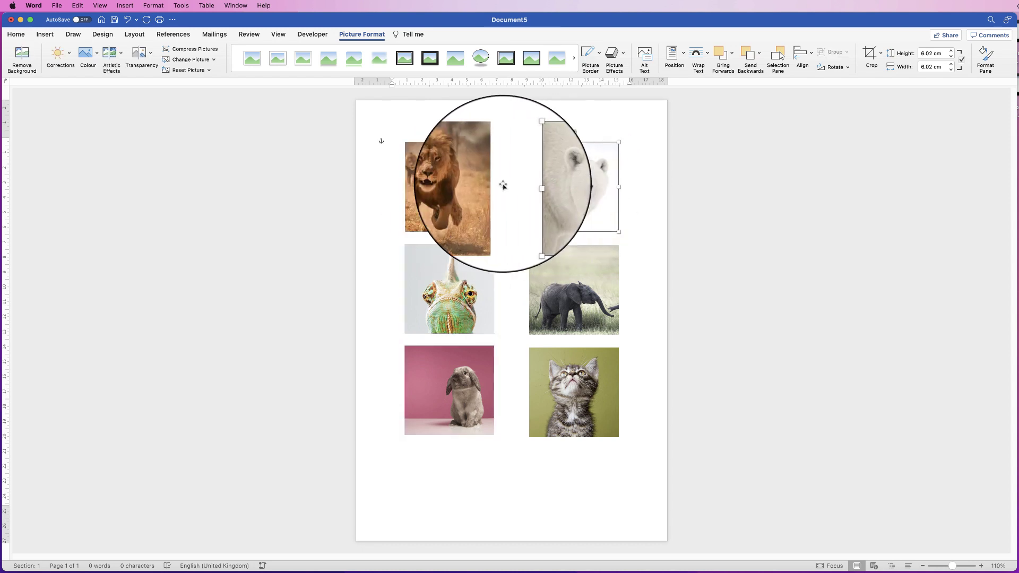
click(802, 55)
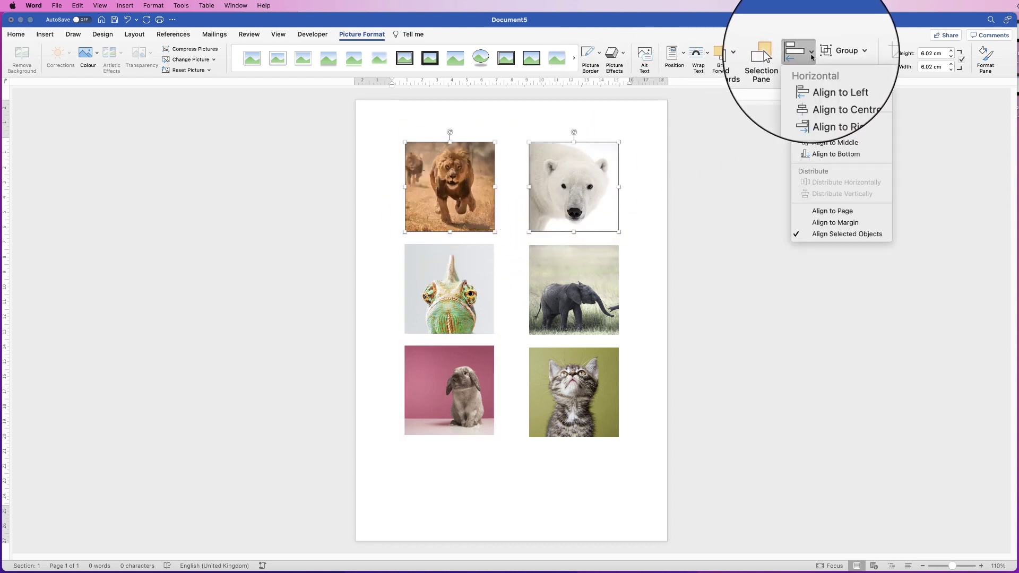
click(828, 134)
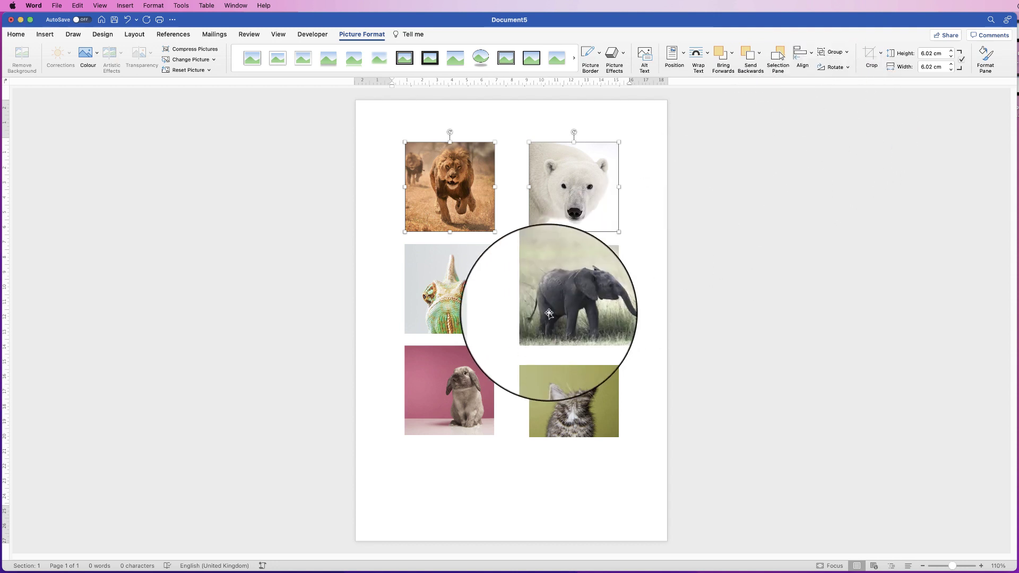
click(549, 291)
shift+click(467, 292)
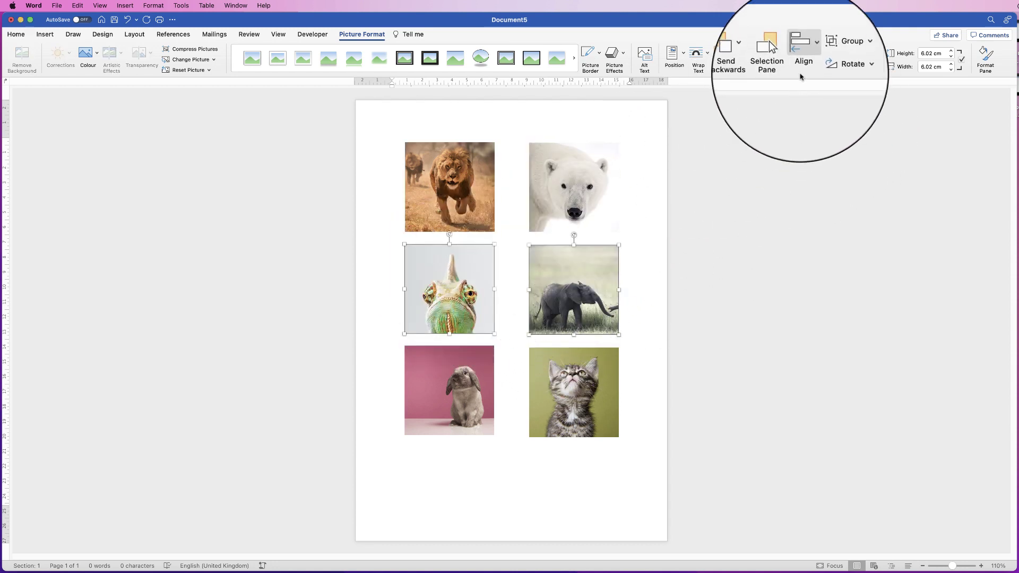
click(803, 56)
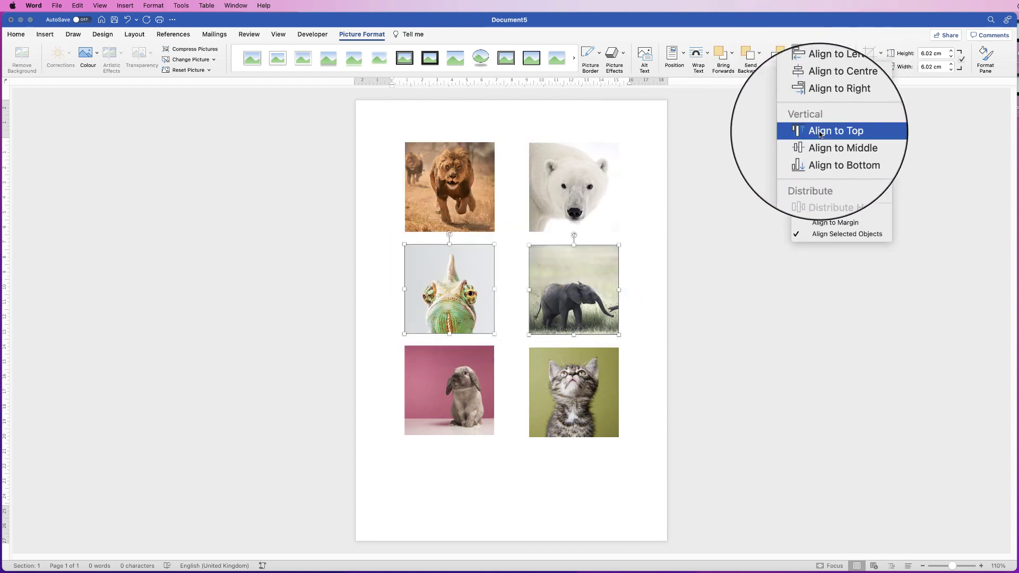
click(829, 134)
click(564, 405)
shift+click(468, 425)
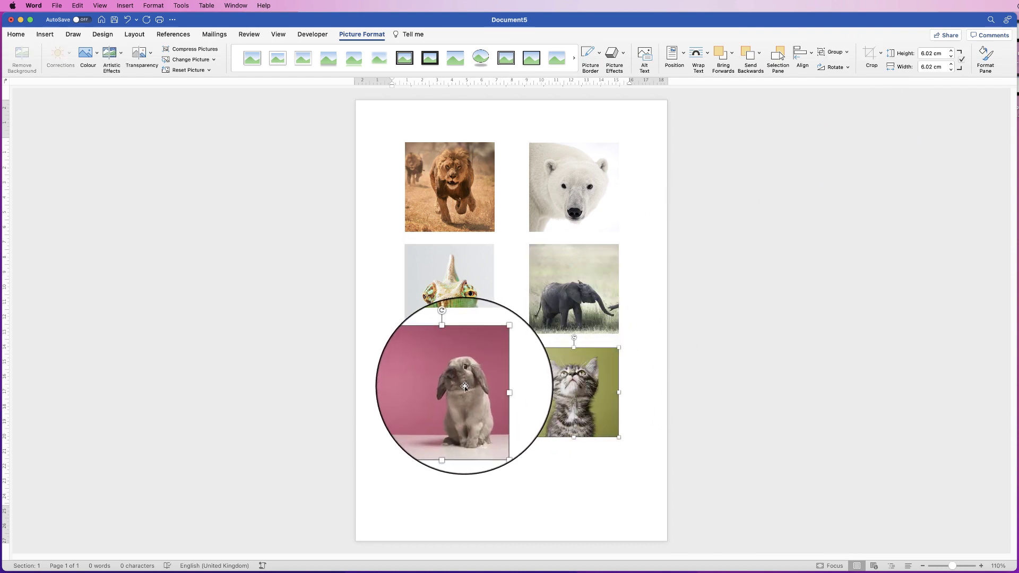
click(803, 55)
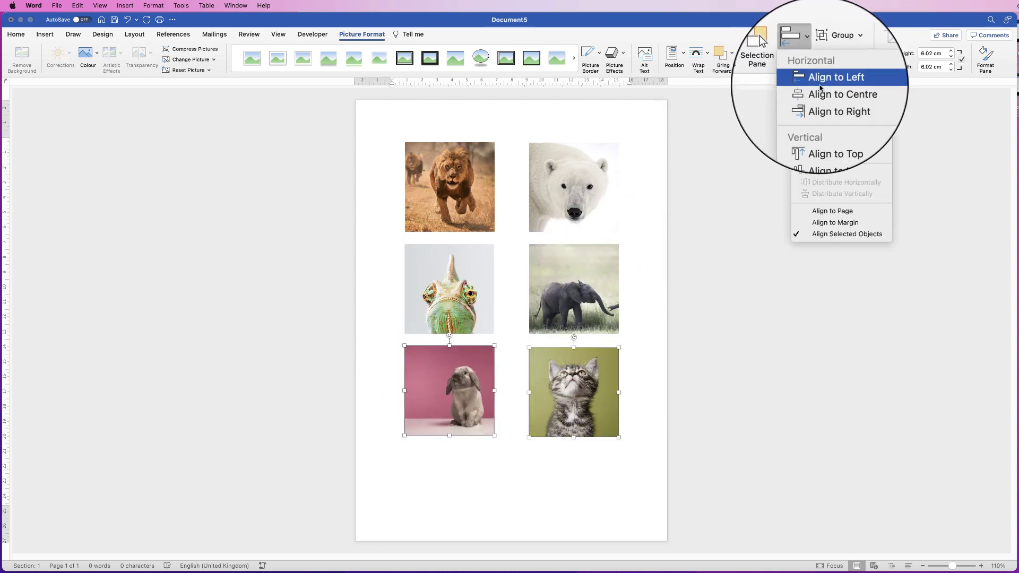
click(822, 131)
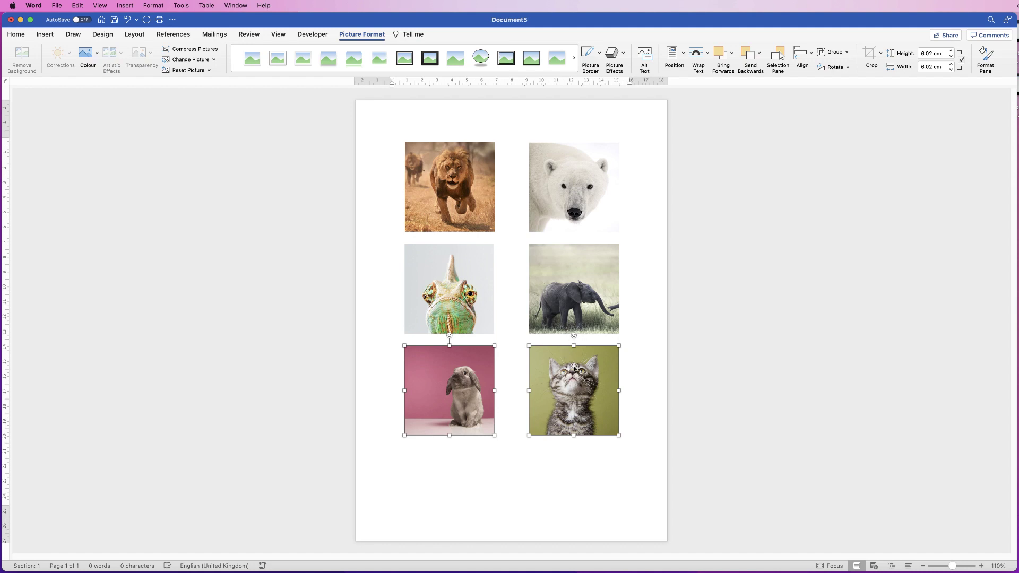
- Group the three right-column photos: polar bear, elephant and cat
click(573, 292)
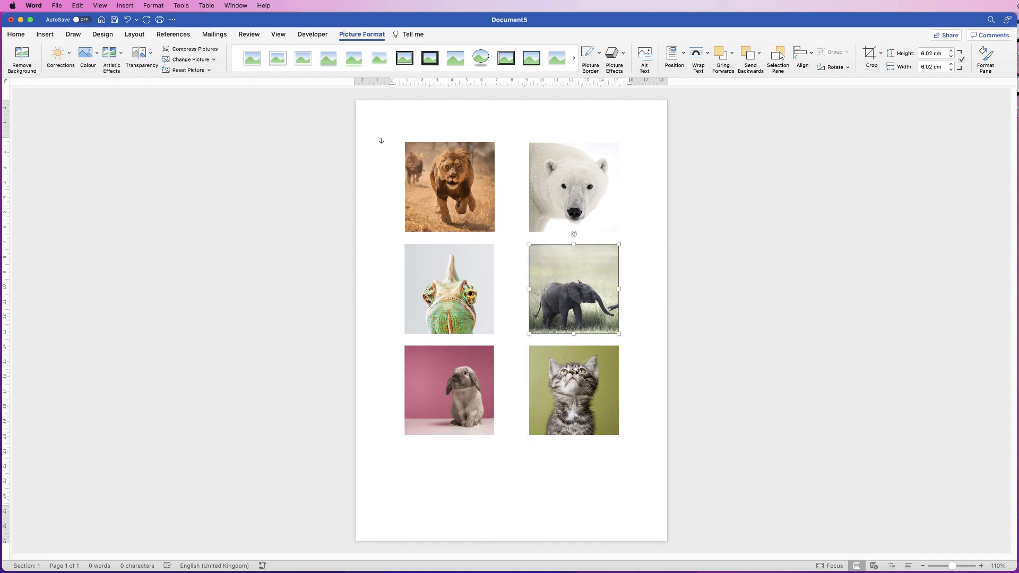
click(833, 52)
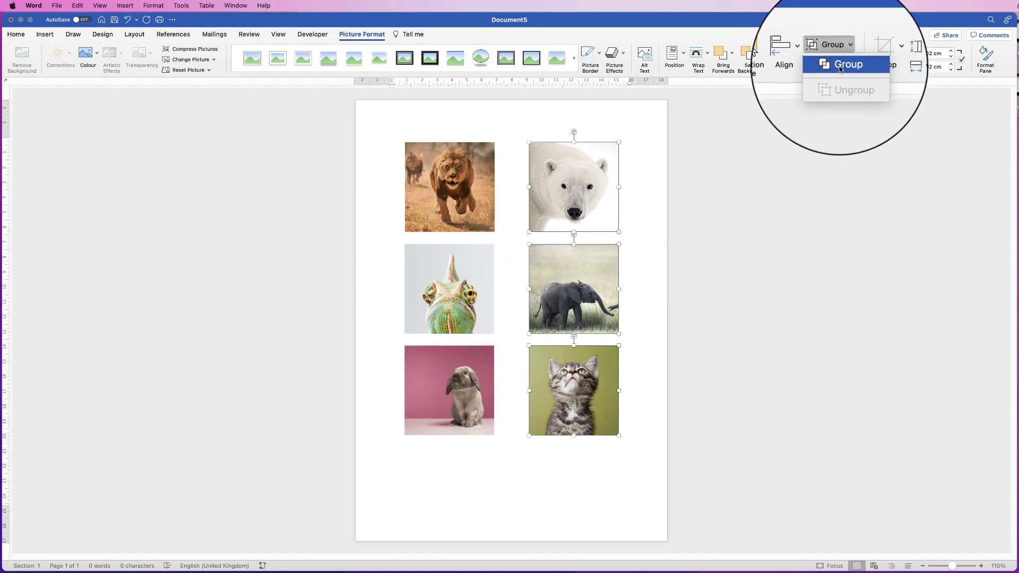
click(836, 64)
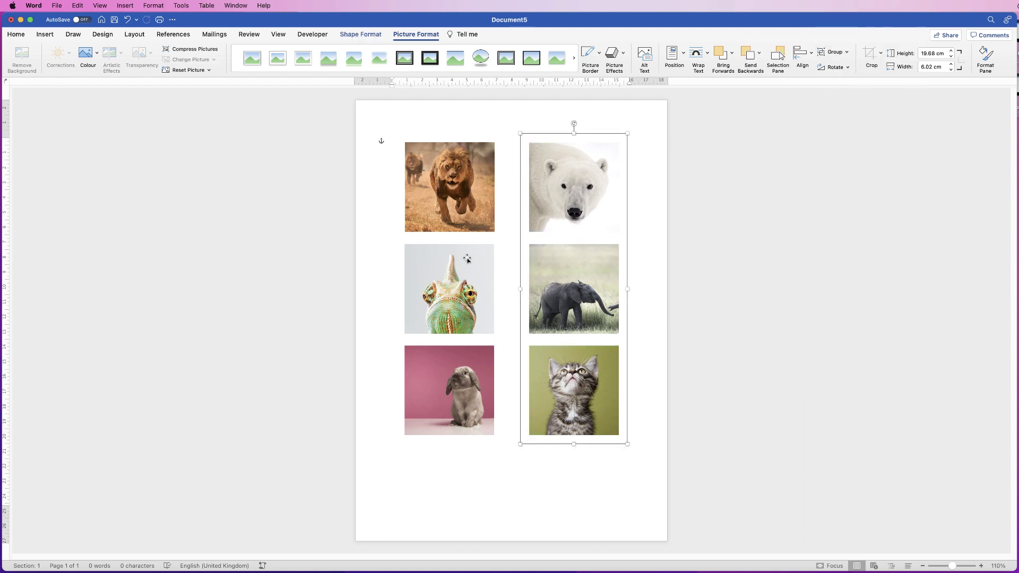
- Group the rabbit, chameleon and lion photos, then drag the right group closer to them
click(454, 377)
shift+click(460, 287)
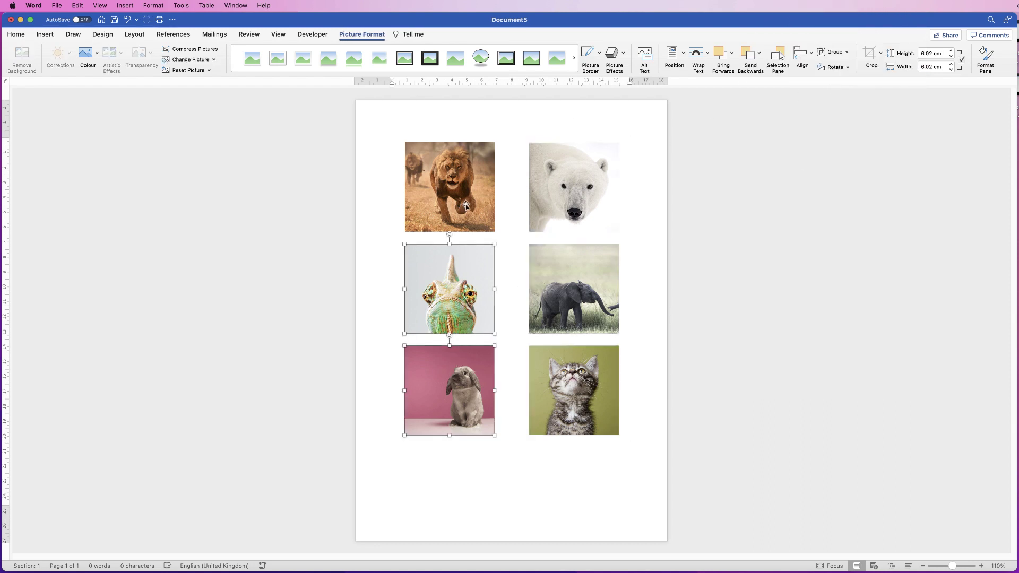
click(846, 53)
click(836, 64)
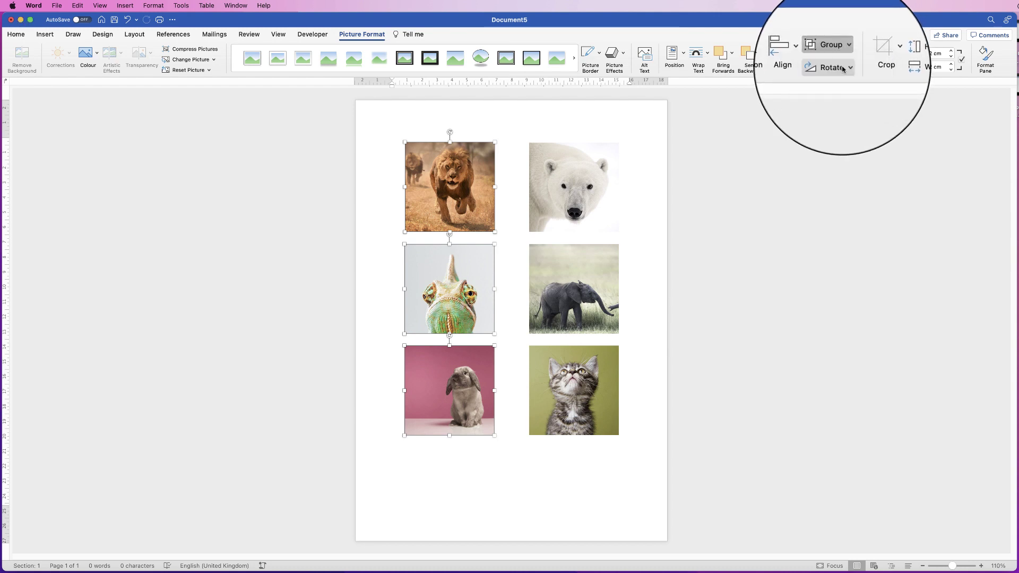
drag(559, 282, 536, 282)
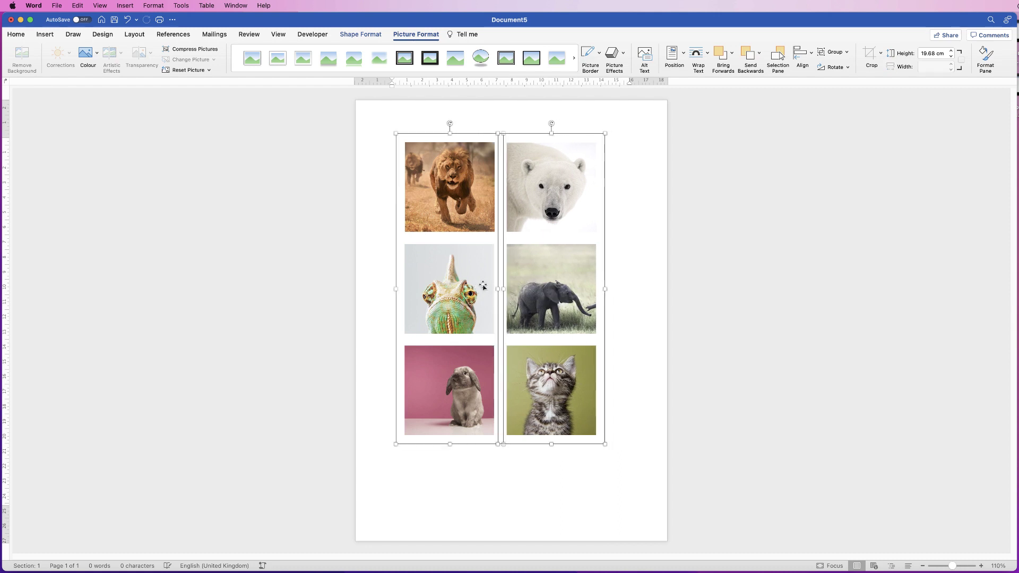
- Top-align both photo columns and combine them into one group
click(801, 53)
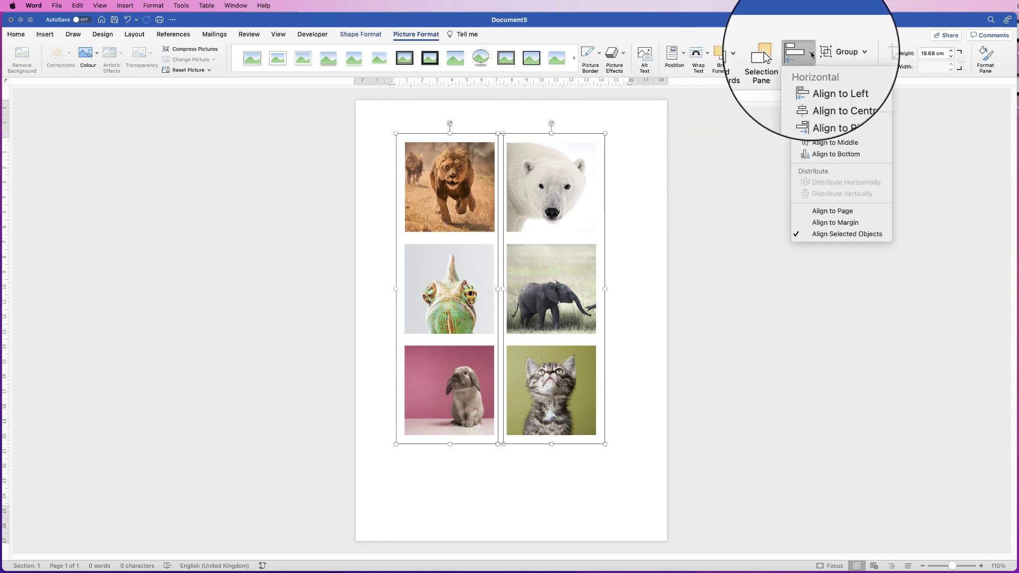
click(826, 130)
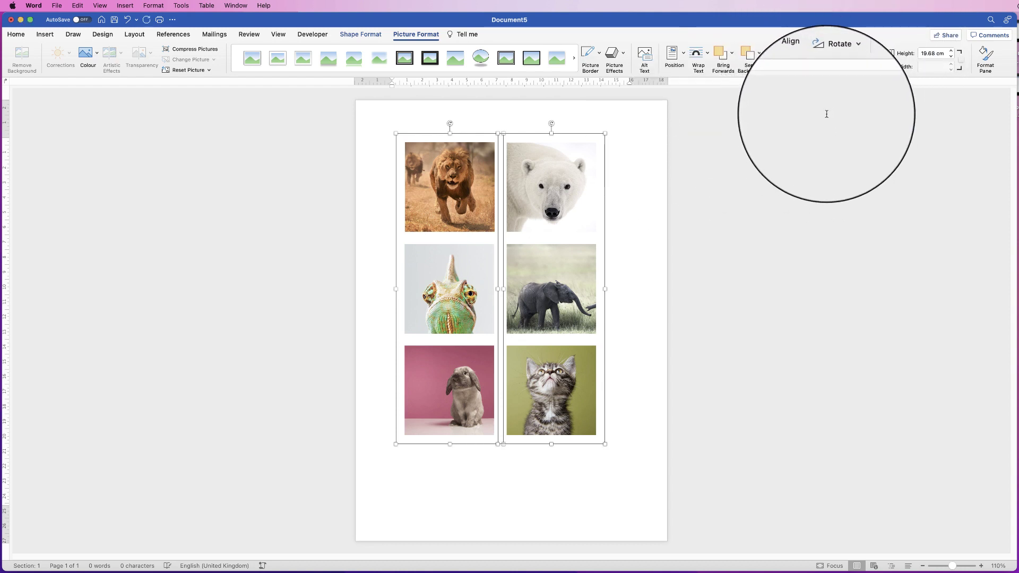
click(832, 53)
click(833, 70)
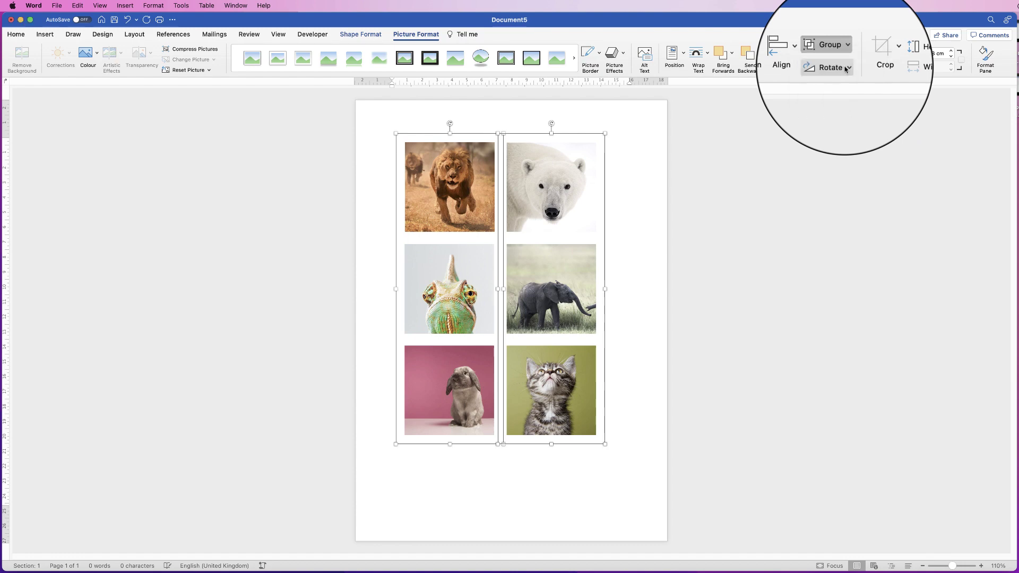
- Centre the combined photo grid horizontally and vertically on the page, then deselect it
click(796, 53)
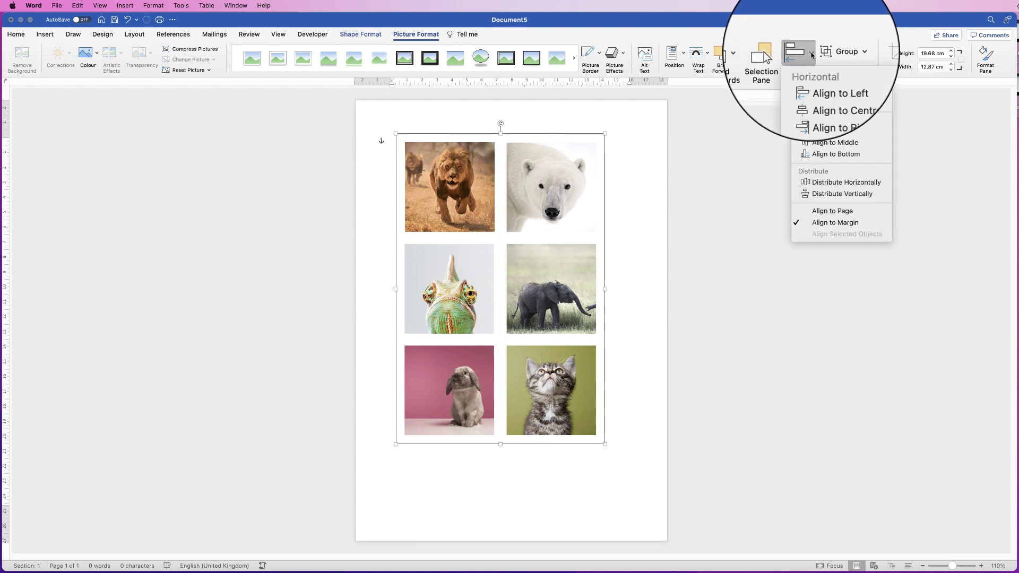
click(824, 93)
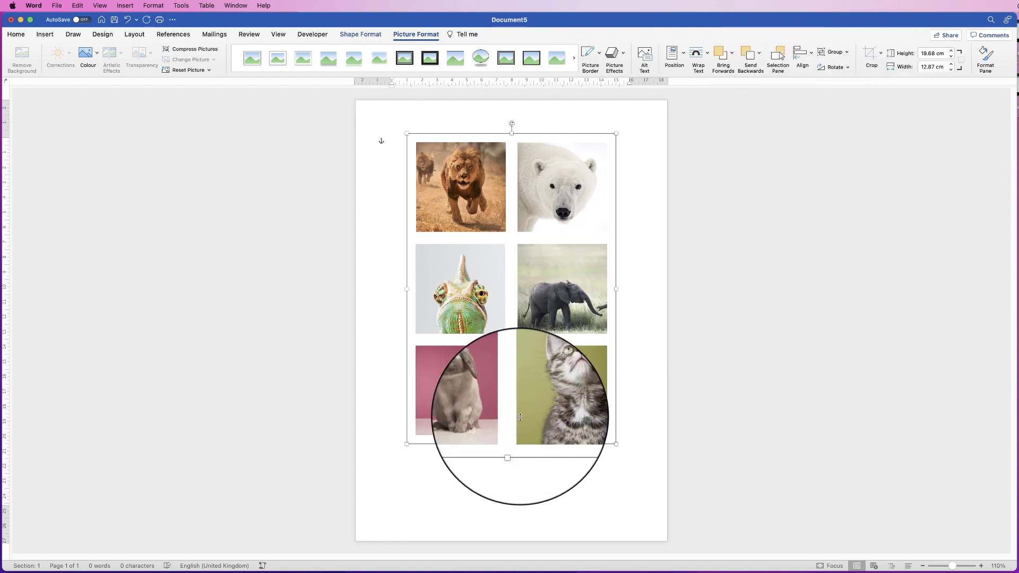
click(526, 478)
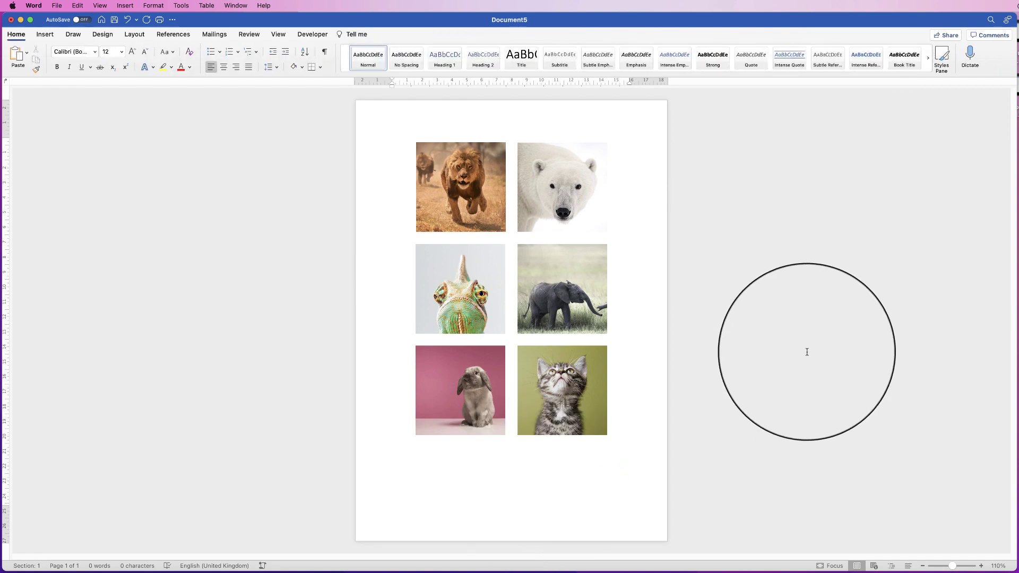
click(597, 272)
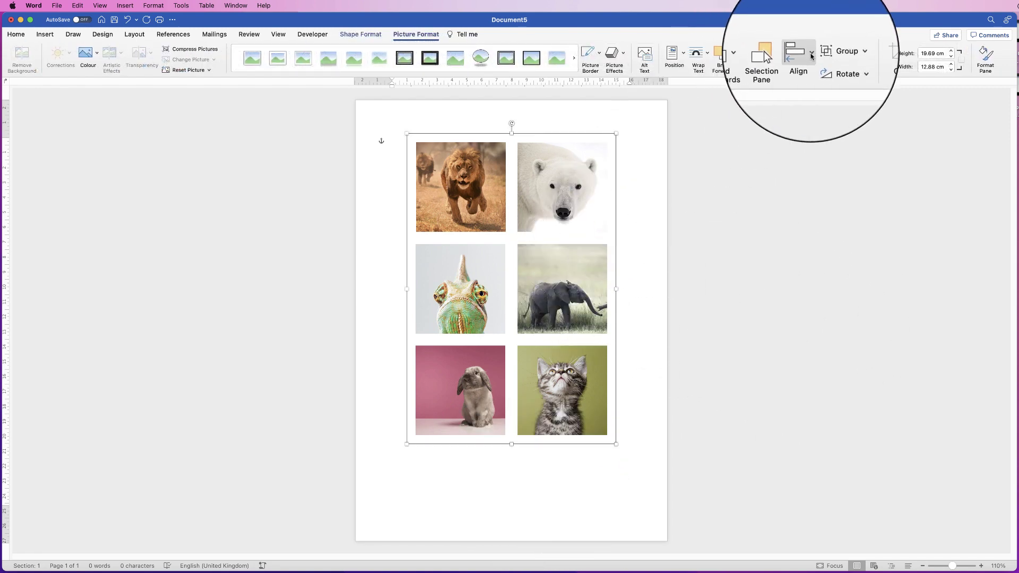
click(797, 53)
click(827, 139)
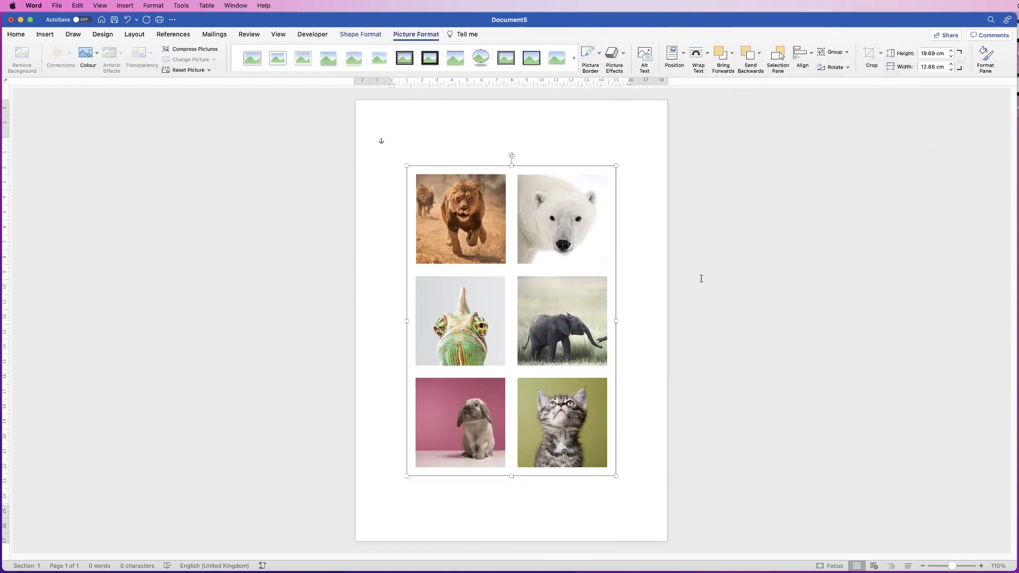
click(701, 416)
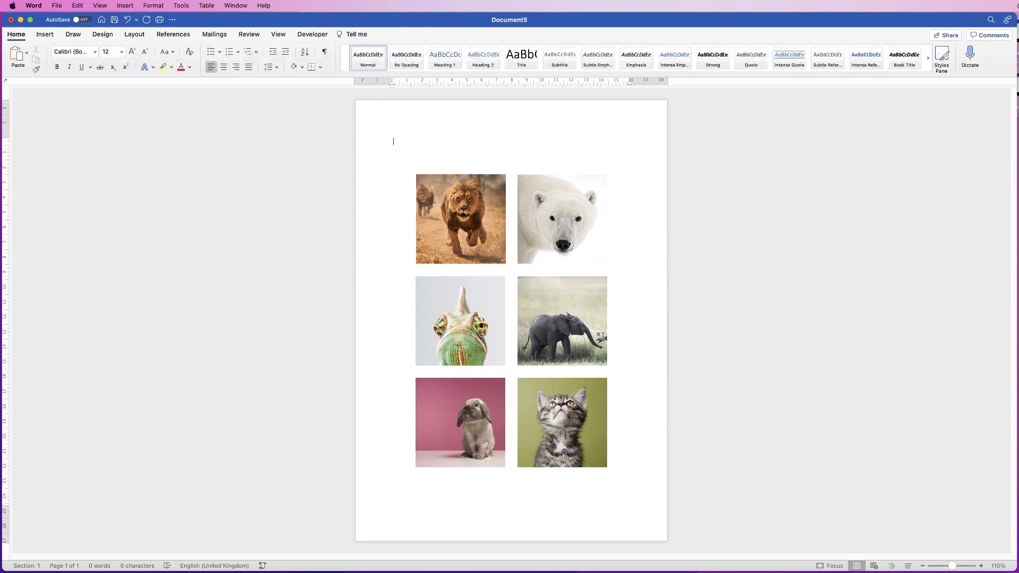